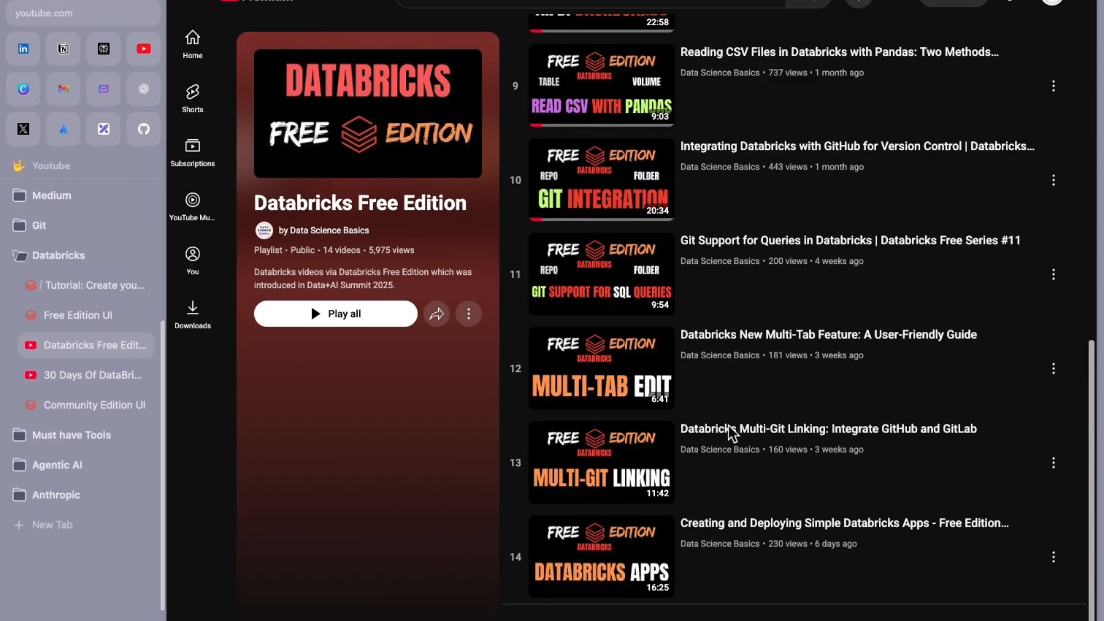
- Look through the videos in the Databricks Free Edition and 30 Days Of DataBricks playlists on YouTube
scroll(732, 433, up, 15)
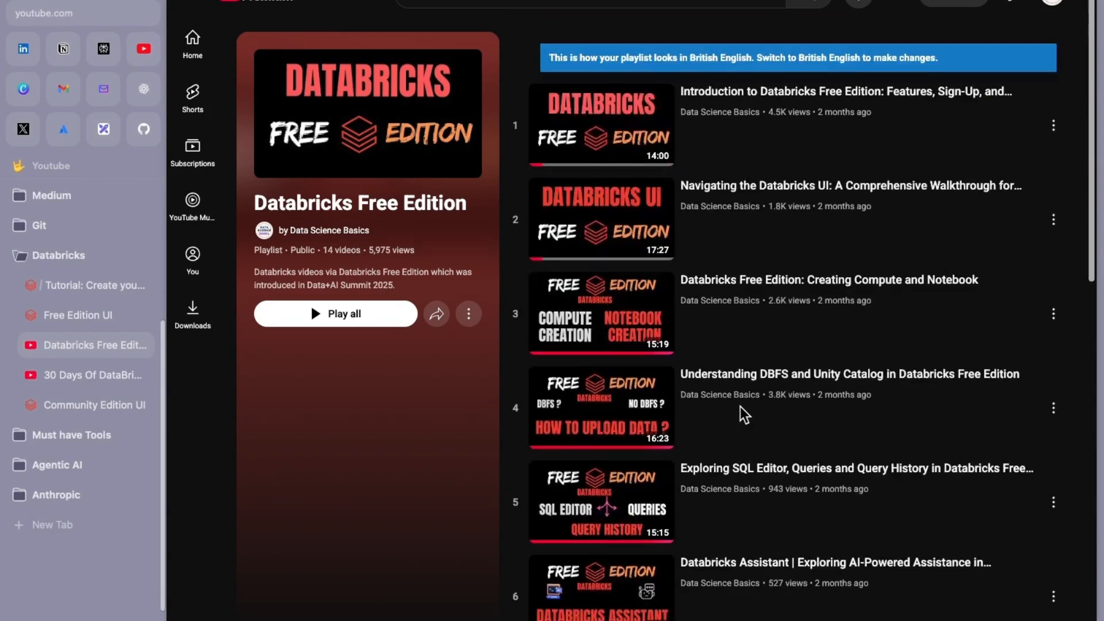
scroll(745, 414, down, 15)
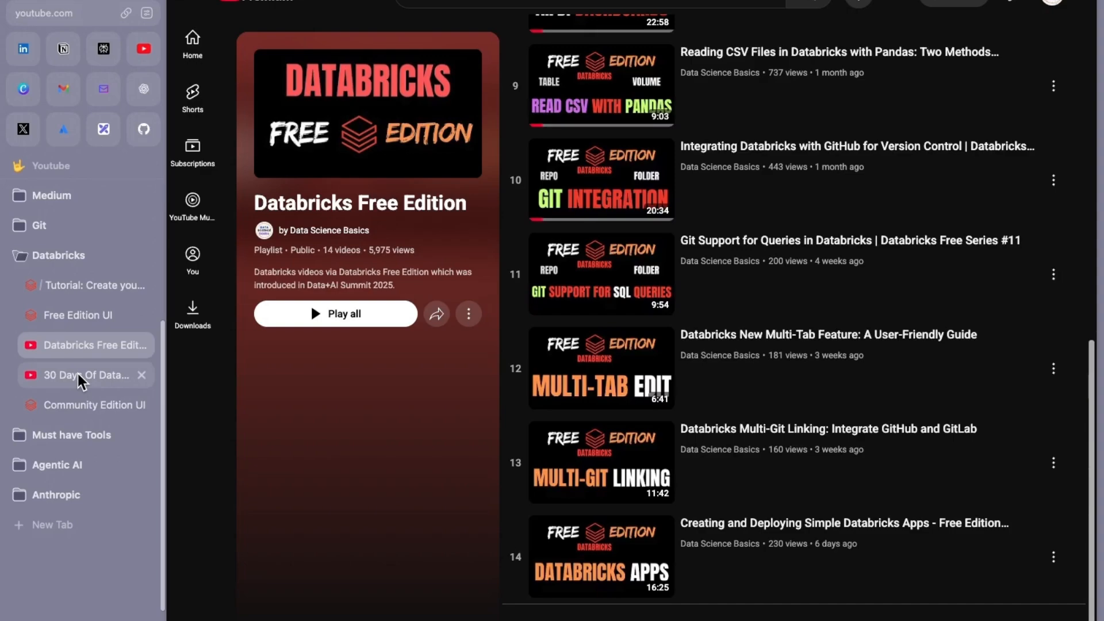
click(78, 373)
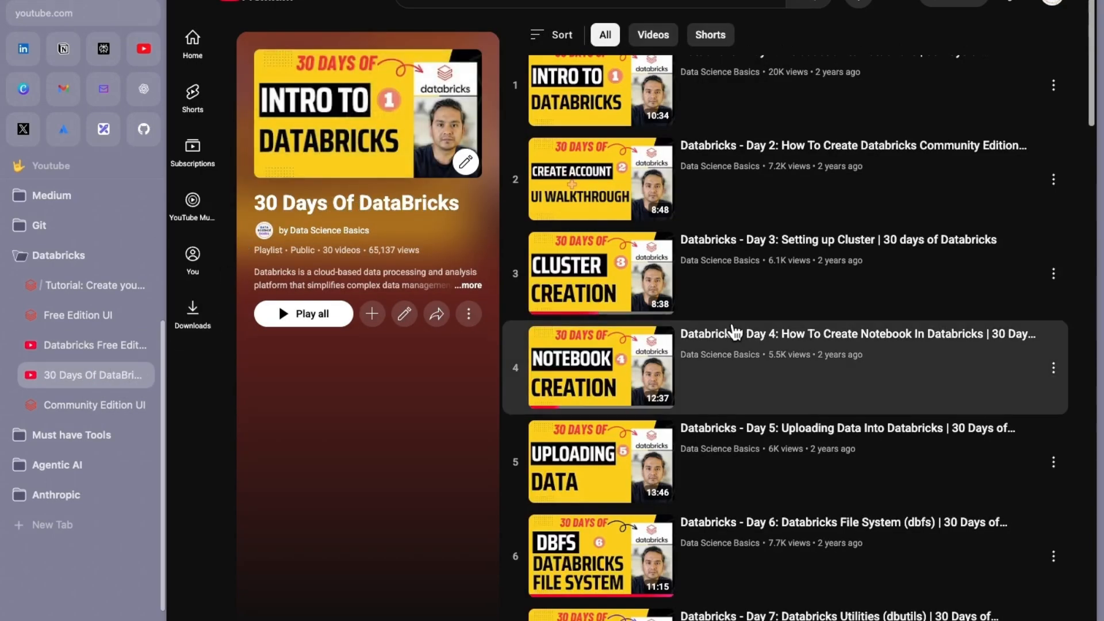
scroll(729, 328, down, 20)
scroll(732, 372, up, 20)
scroll(736, 388, up, 10)
- Switch to the Databricks Free Edition workspace, collapse the SQL and Data Engineering sections, and open the Playground with the browser sidebar hidden
click(105, 315)
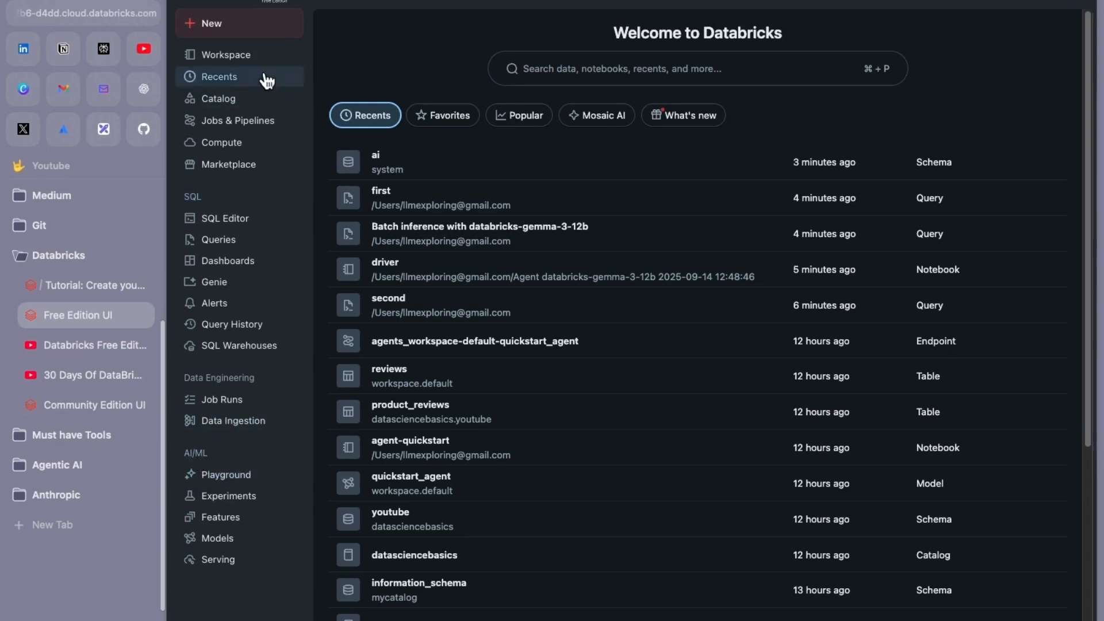
click(226, 202)
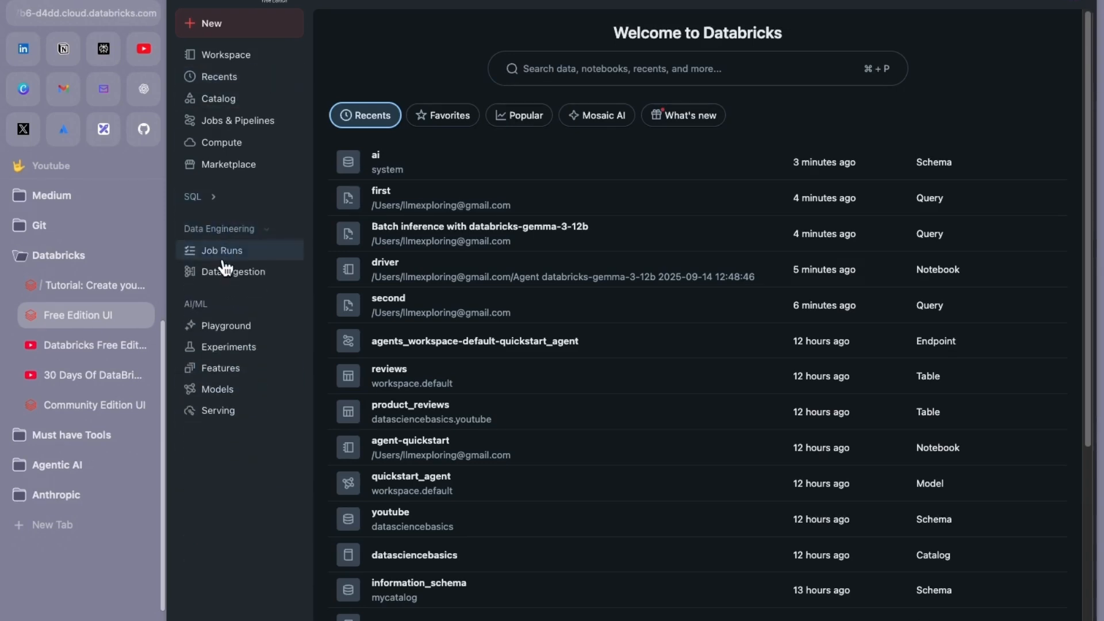
click(227, 229)
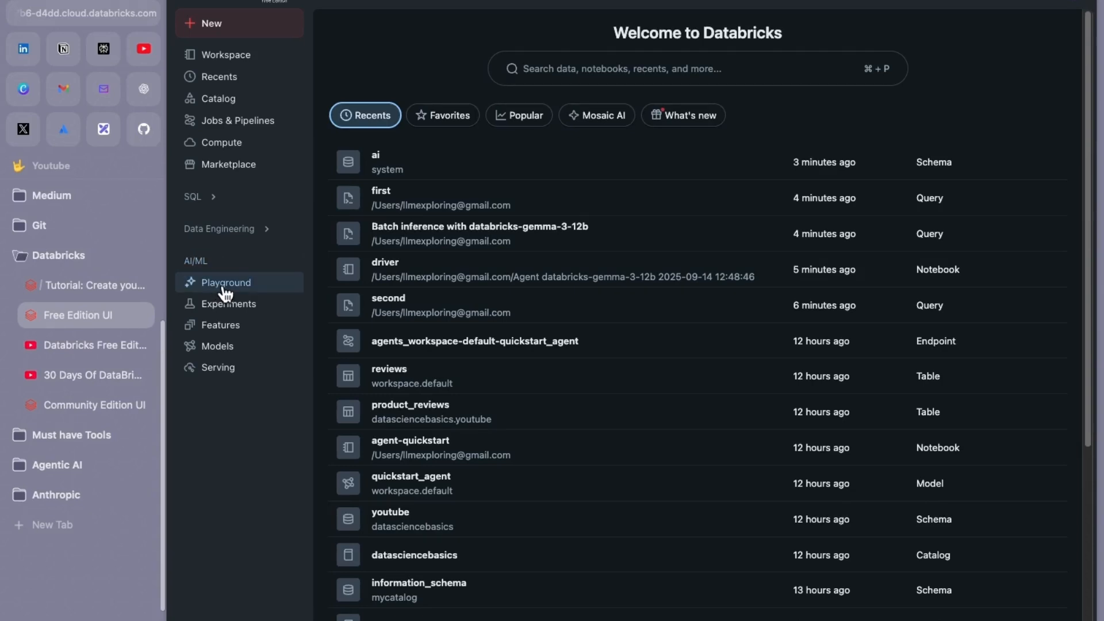
click(249, 283)
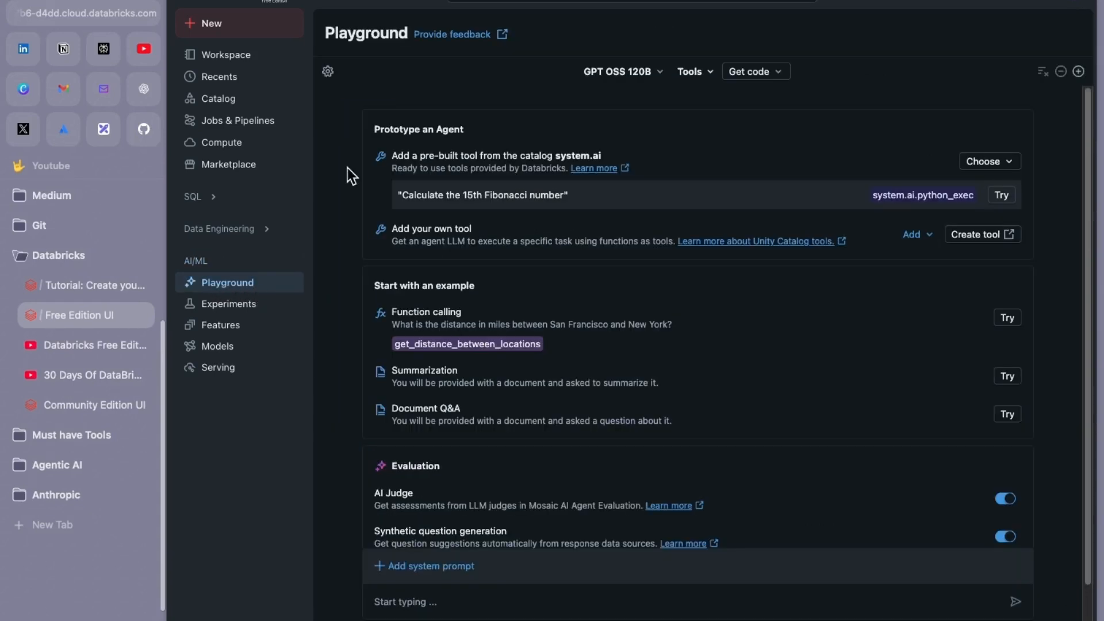
key(super+s)
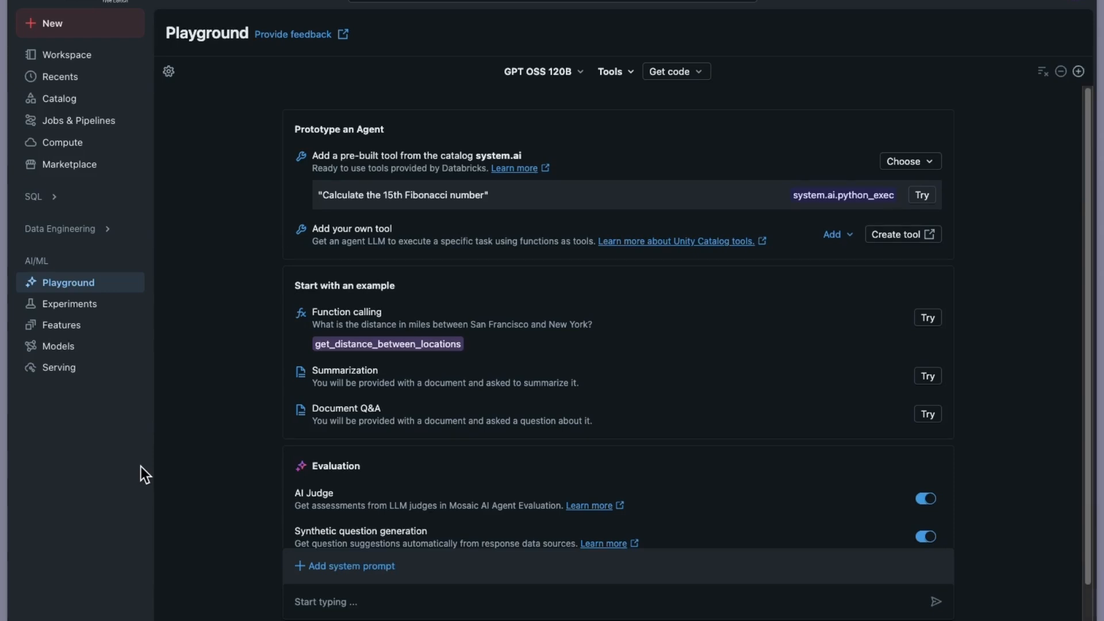
- Enable Temperature, Top P and Top K in the Playground's model parameters, with Temperature set to 0,25
click(169, 72)
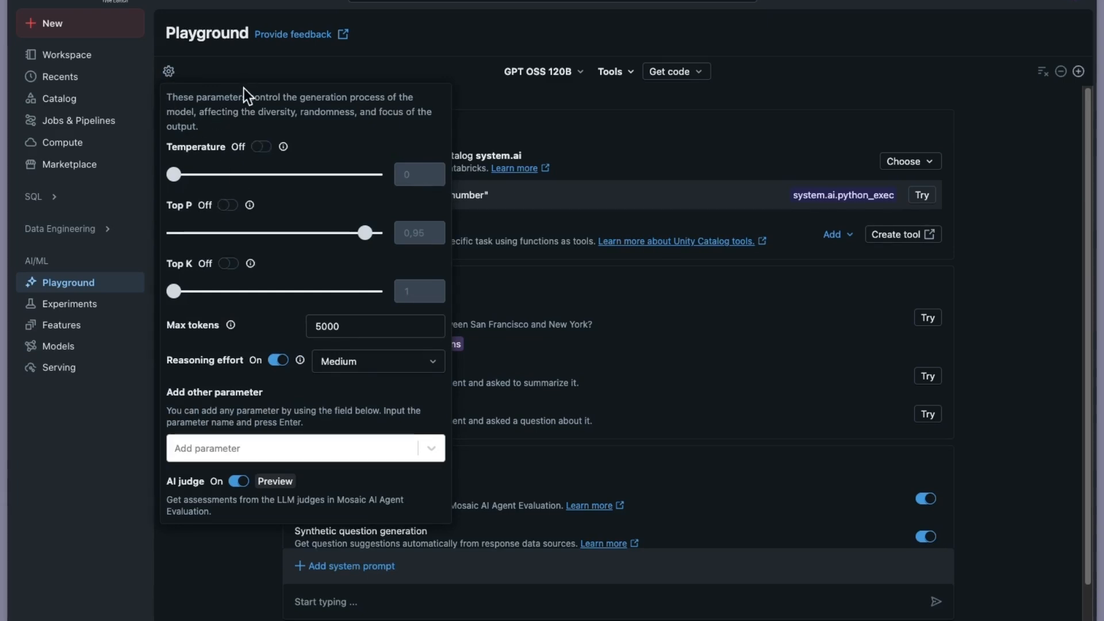
click(260, 147)
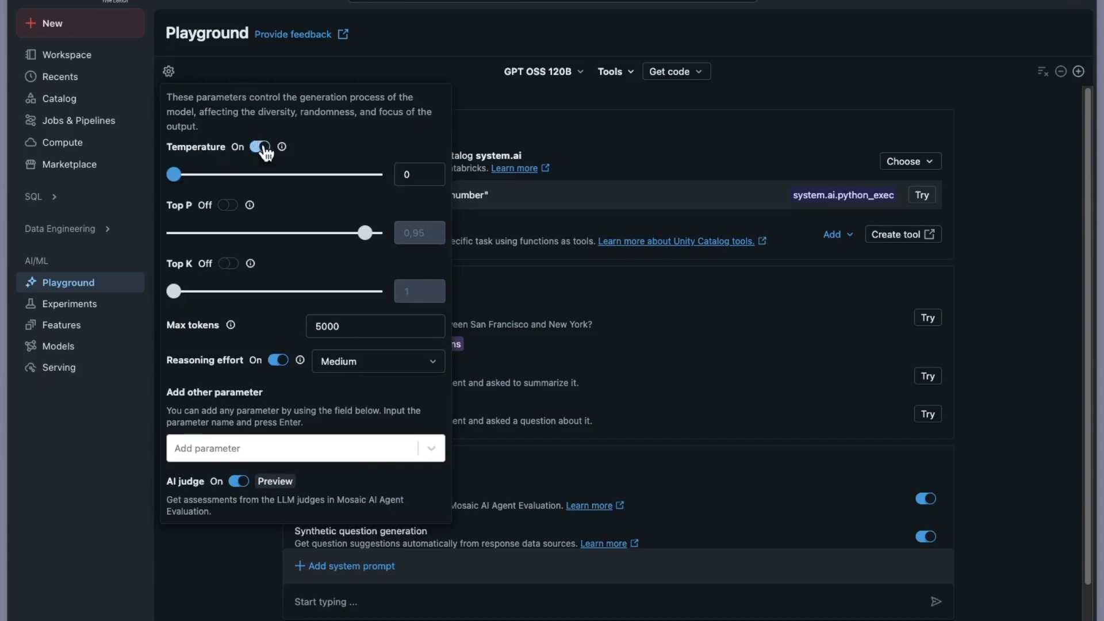
drag(181, 172, 223, 174)
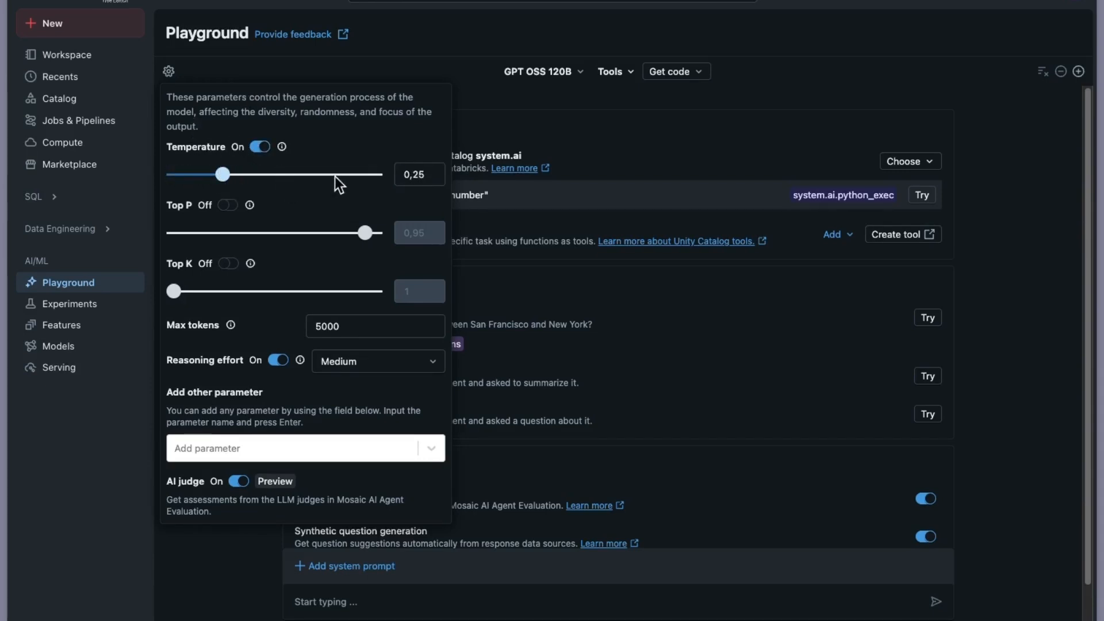
click(227, 205)
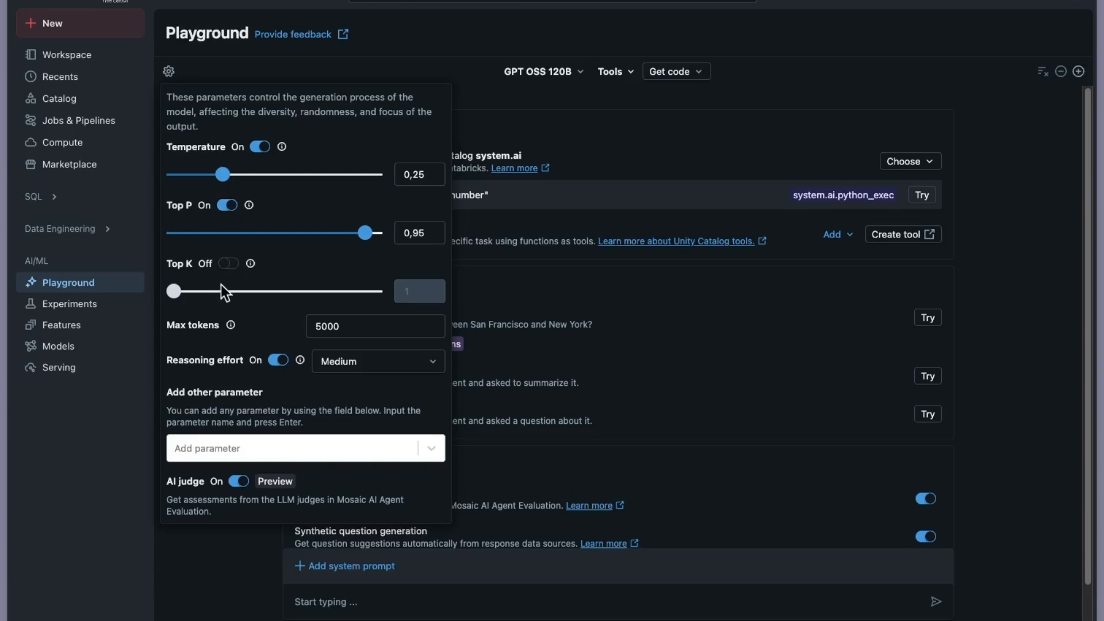
click(227, 264)
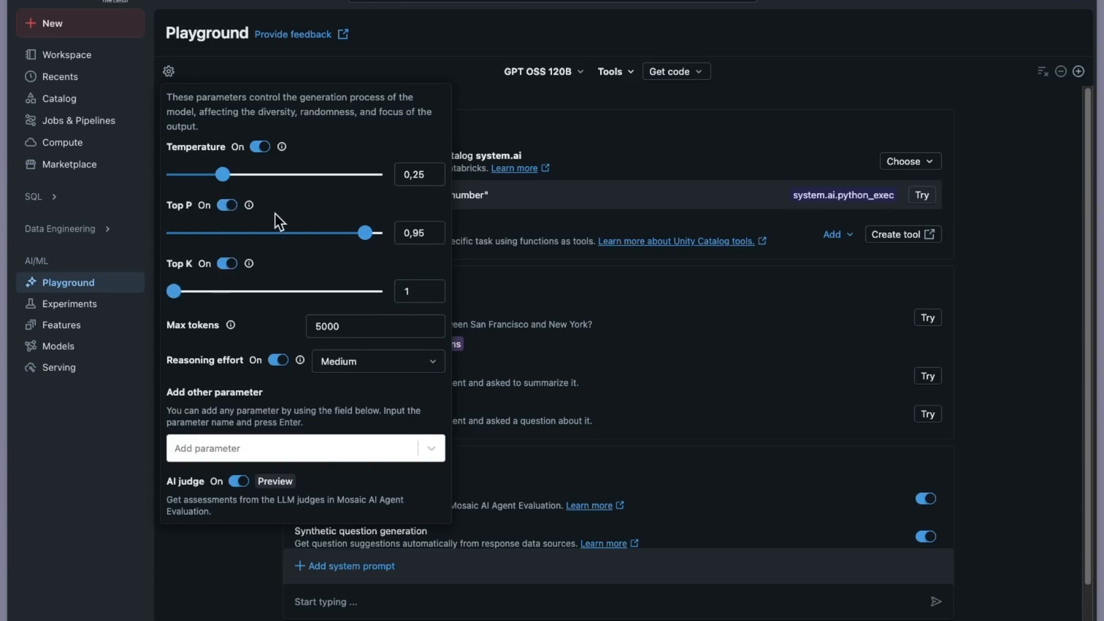
- Read the Top P explanation and turn off Top P, Temperature and Top K
mouse_move(250, 208)
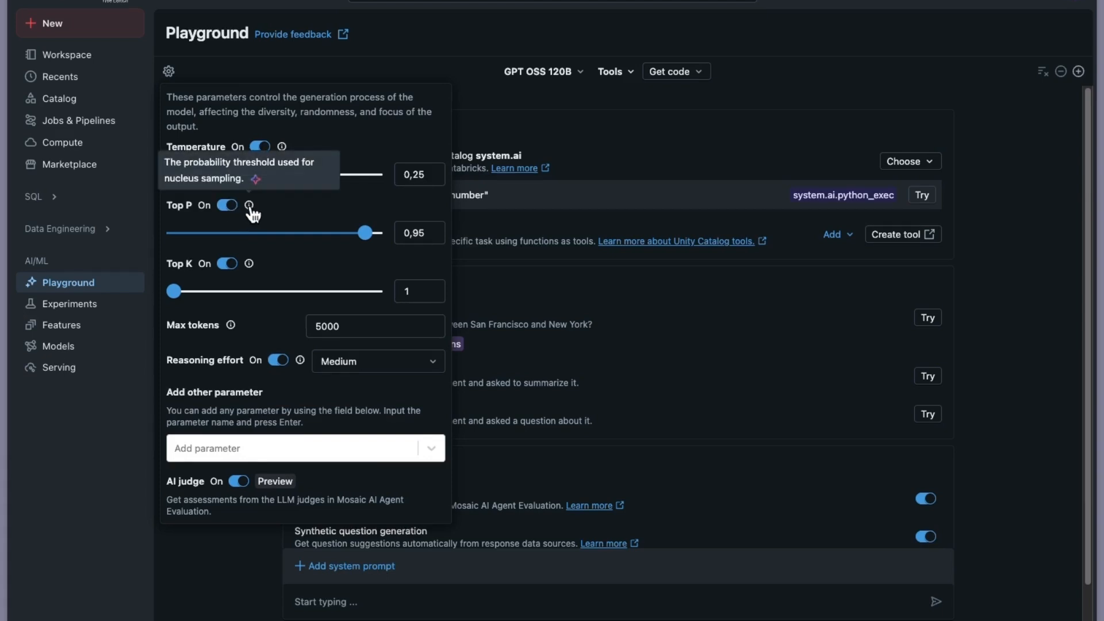
click(227, 205)
click(259, 147)
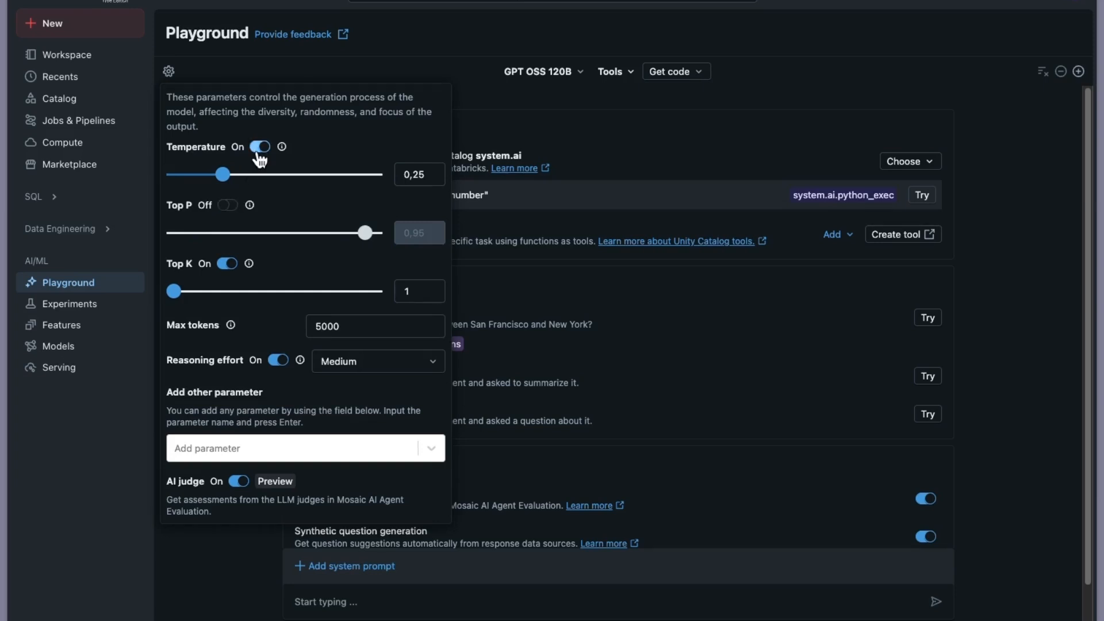
click(227, 264)
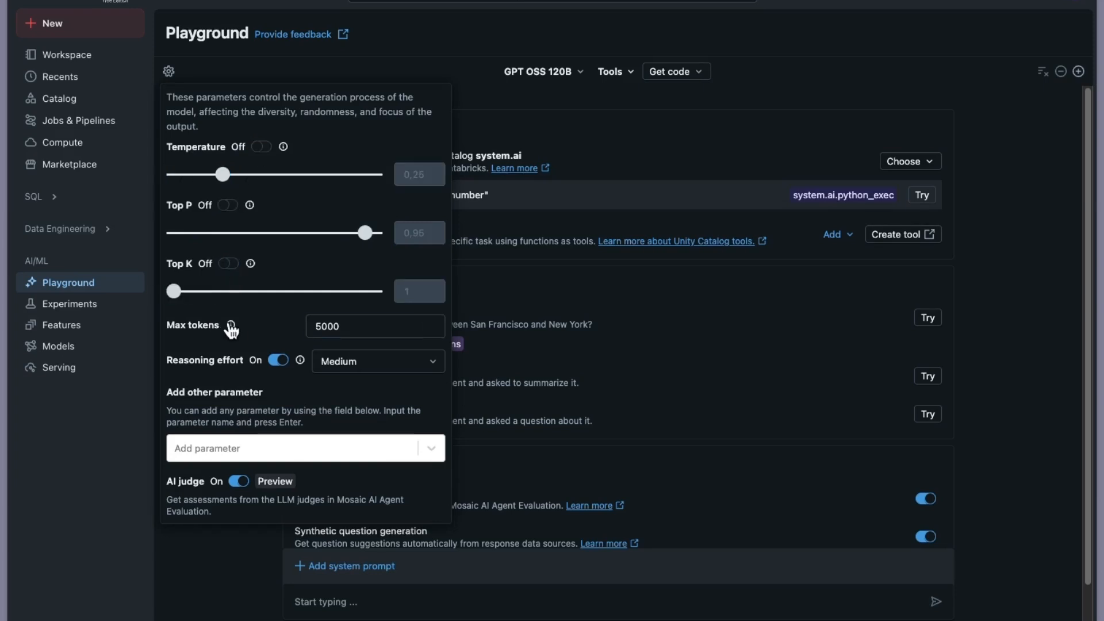
- Examine the Max tokens, Reasoning effort and custom parameter settings, and close the model parameters without changing them
mouse_move(232, 326)
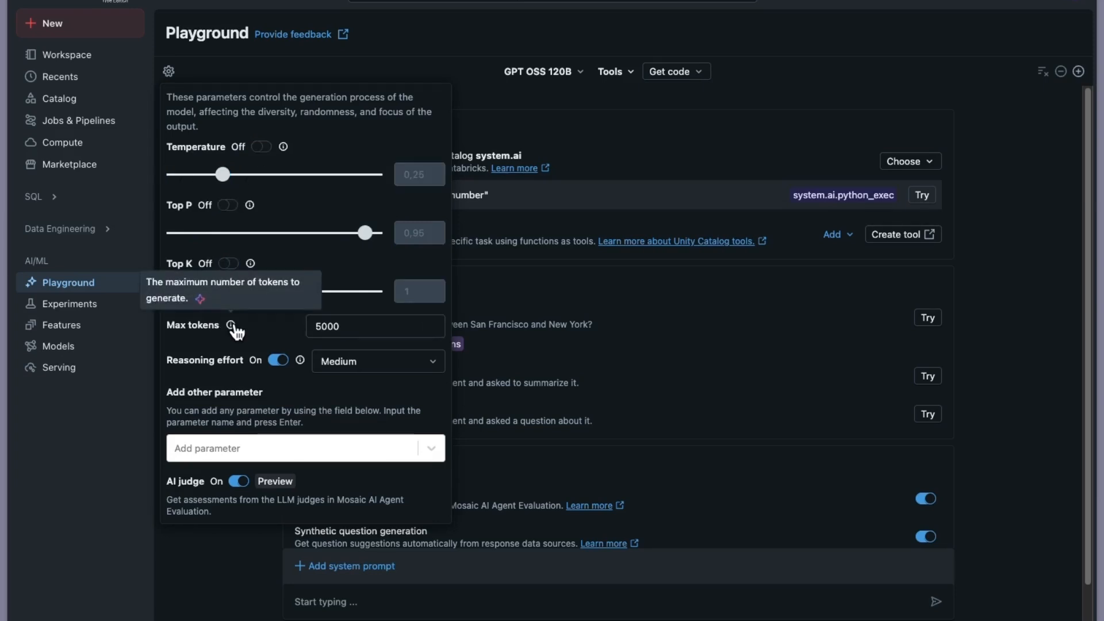
click(361, 320)
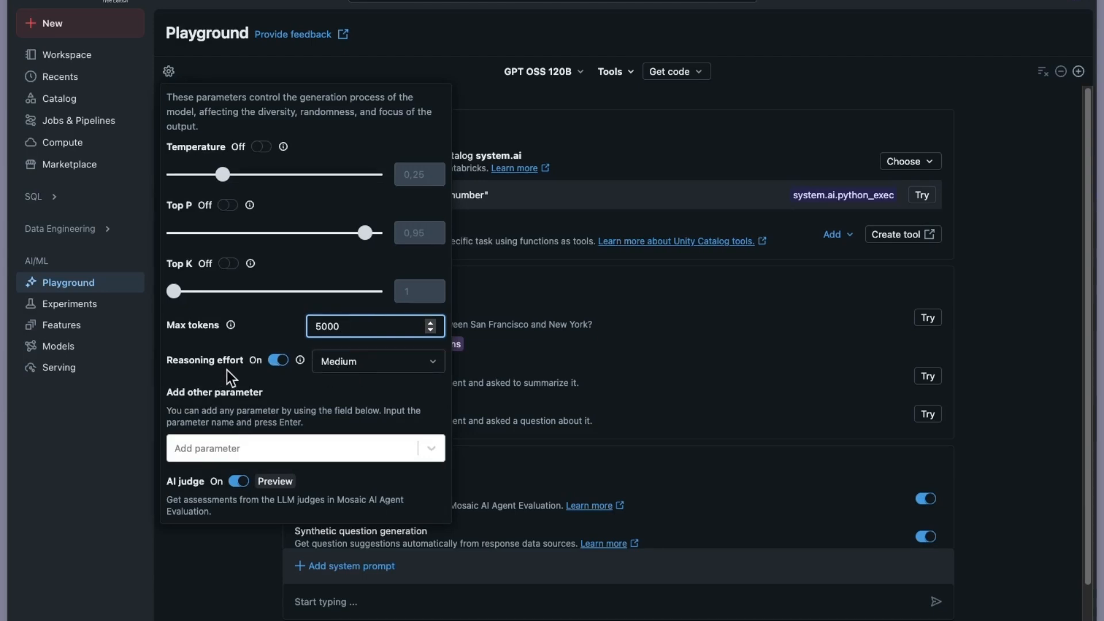
mouse_move(300, 363)
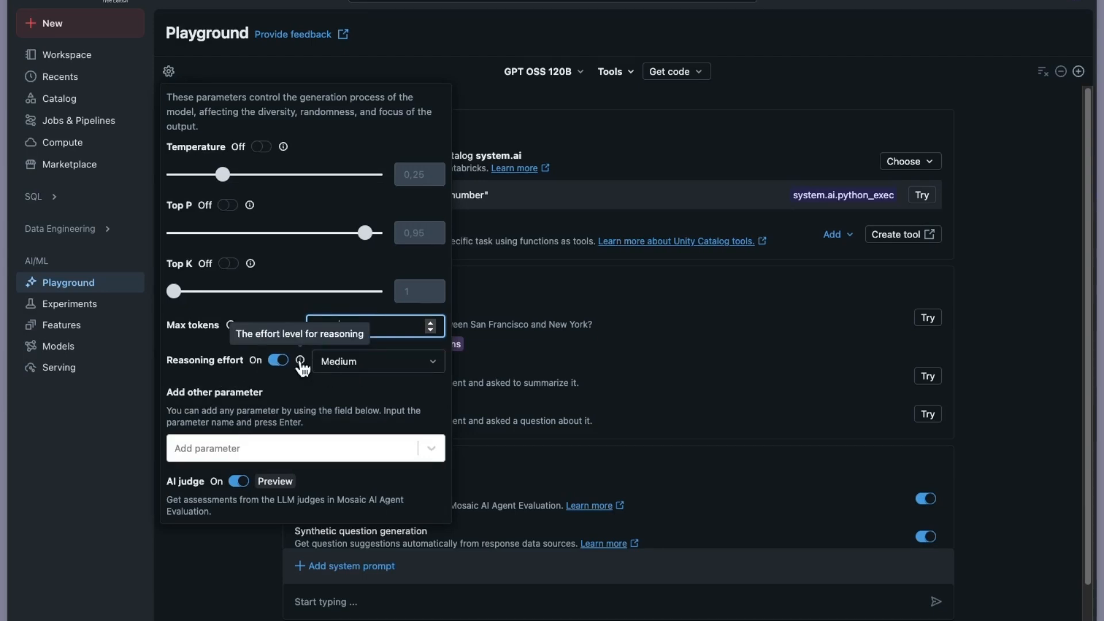
click(323, 362)
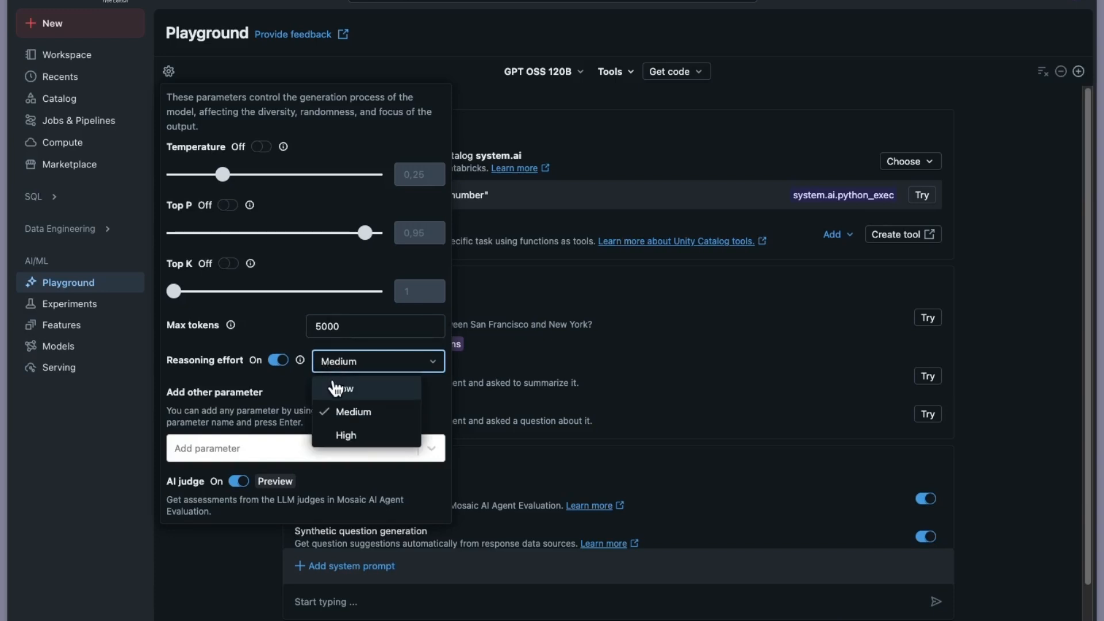
click(215, 372)
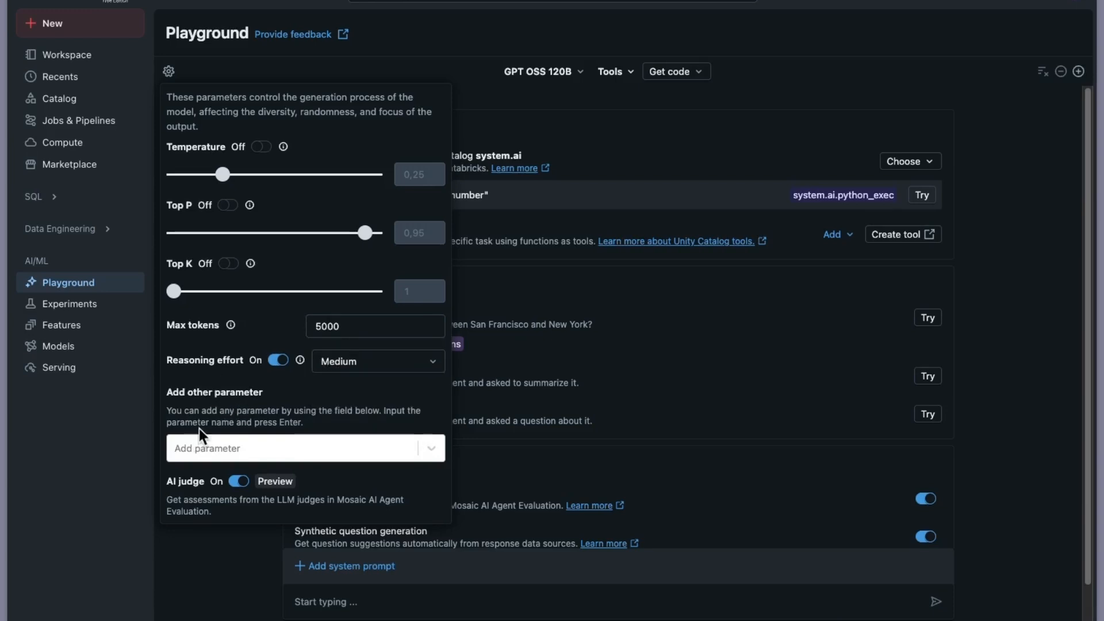
click(362, 450)
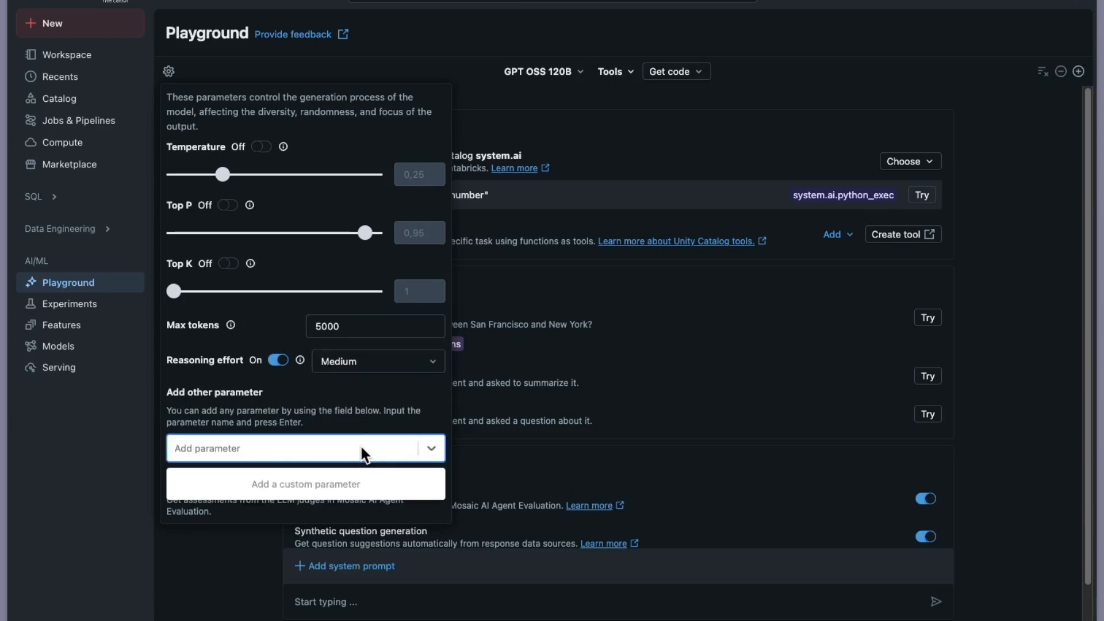
click(291, 415)
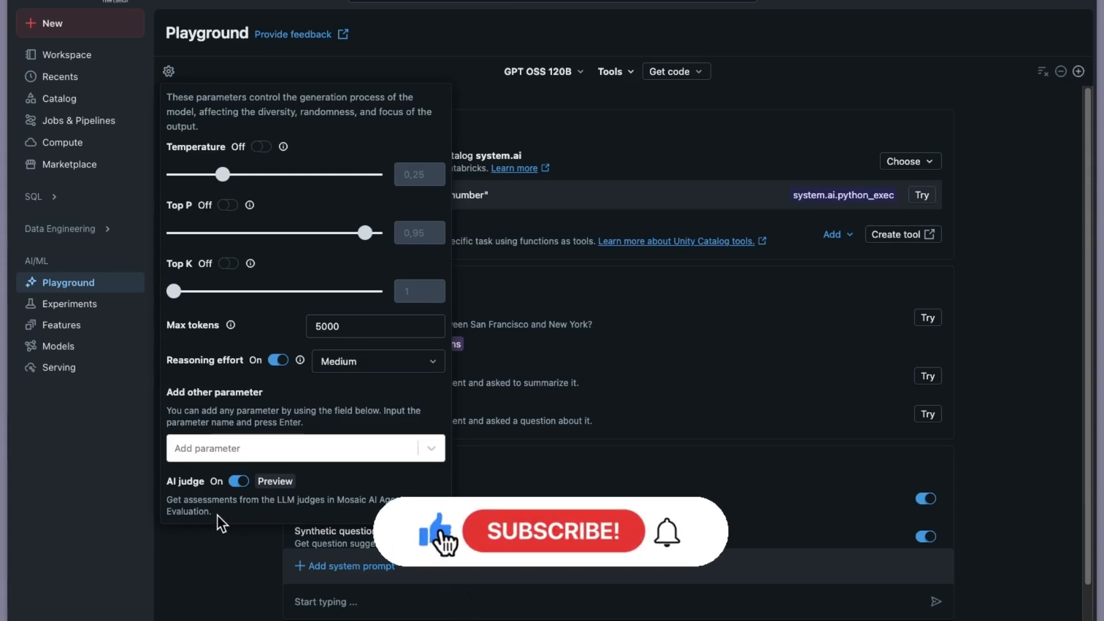
click(216, 569)
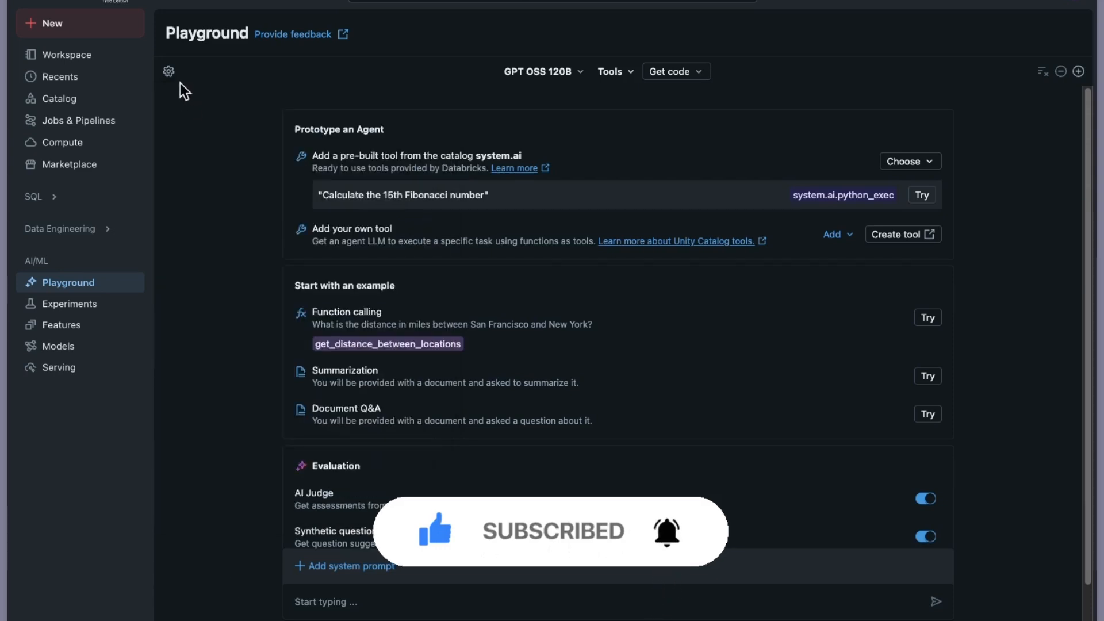
- Open the endpoint selection and review GPT OSS 120B's DBU pricing alongside the other pay-per-token models
click(546, 71)
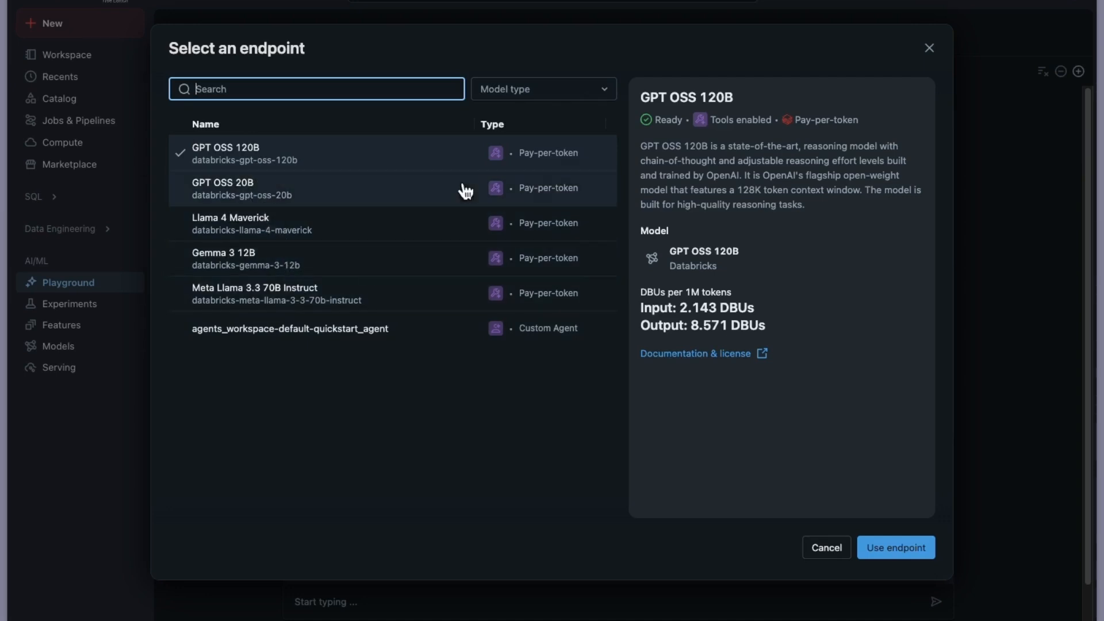
click(352, 164)
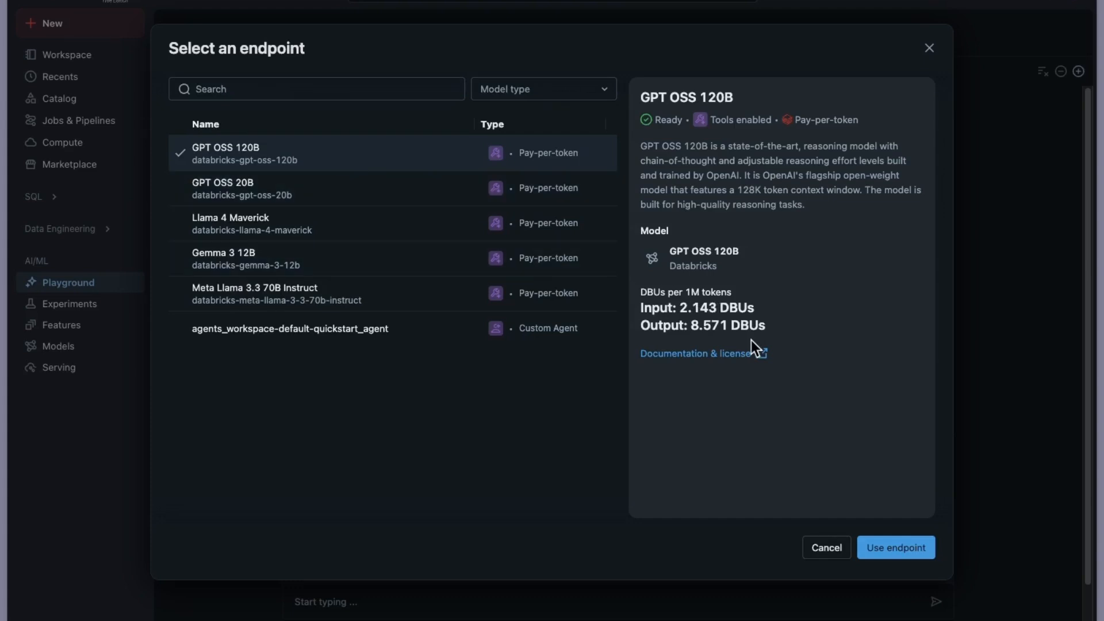
drag(766, 327, 643, 290)
click(283, 198)
click(279, 230)
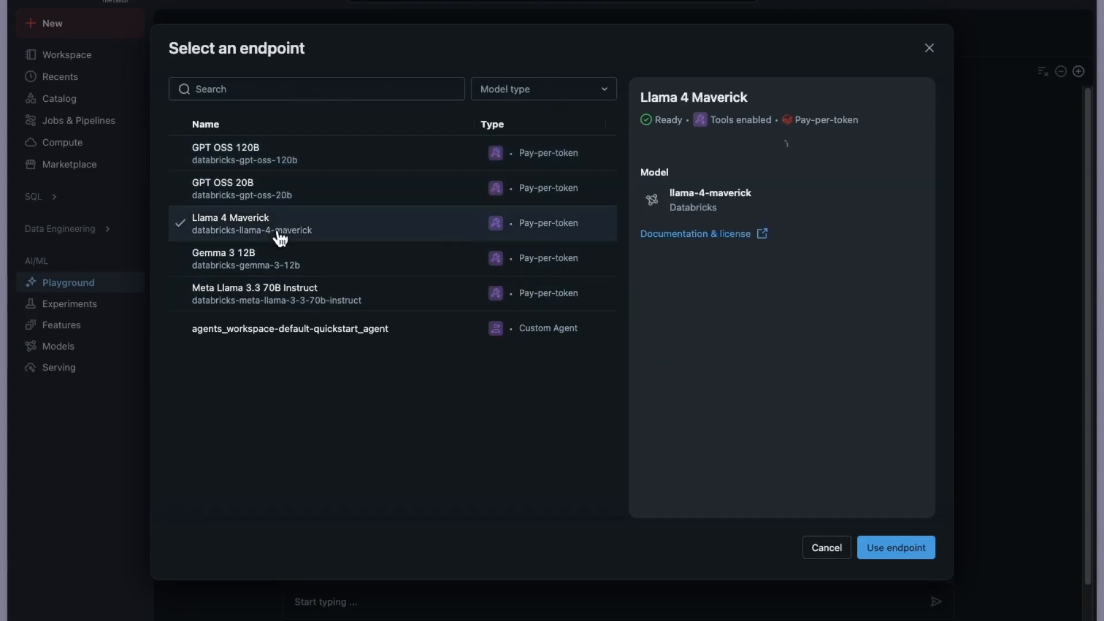
click(282, 256)
click(294, 300)
click(225, 158)
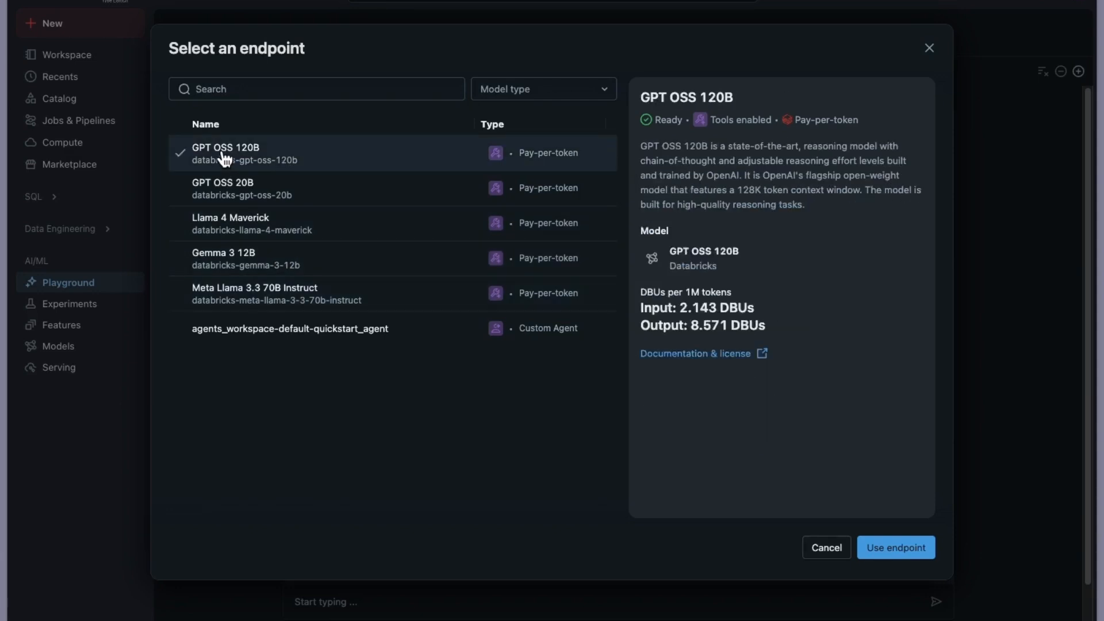
- Compare the details of GPT OSS 20B, GPT OSS 120B and Llama 4 Maverick, and read the Gemma 3 12B description
click(269, 188)
click(268, 165)
click(281, 230)
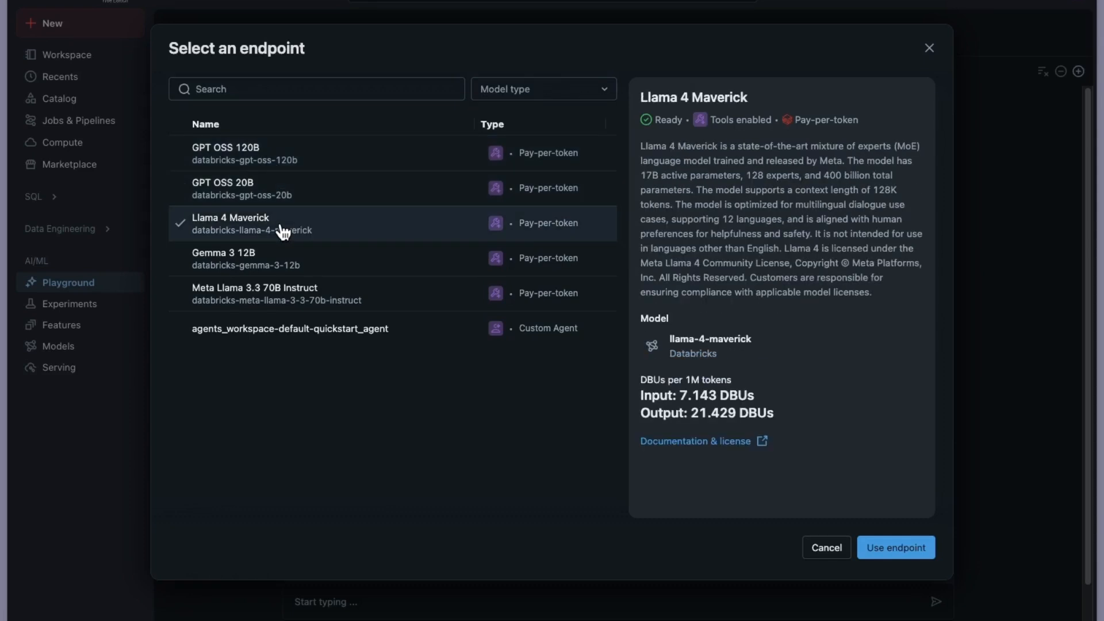
click(273, 265)
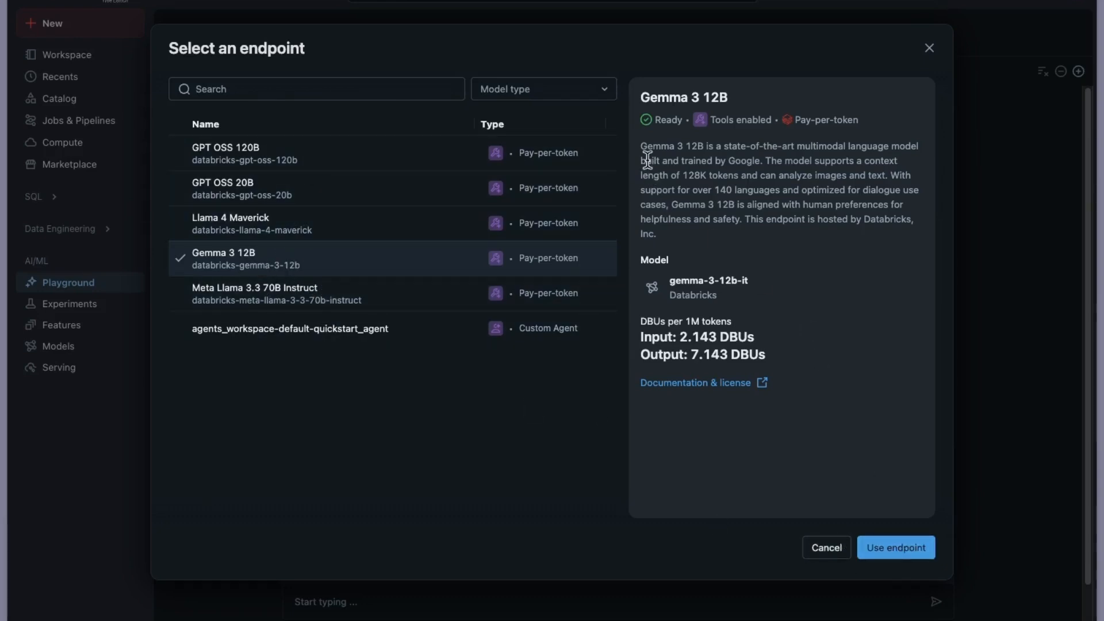
drag(640, 146, 664, 232)
click(718, 238)
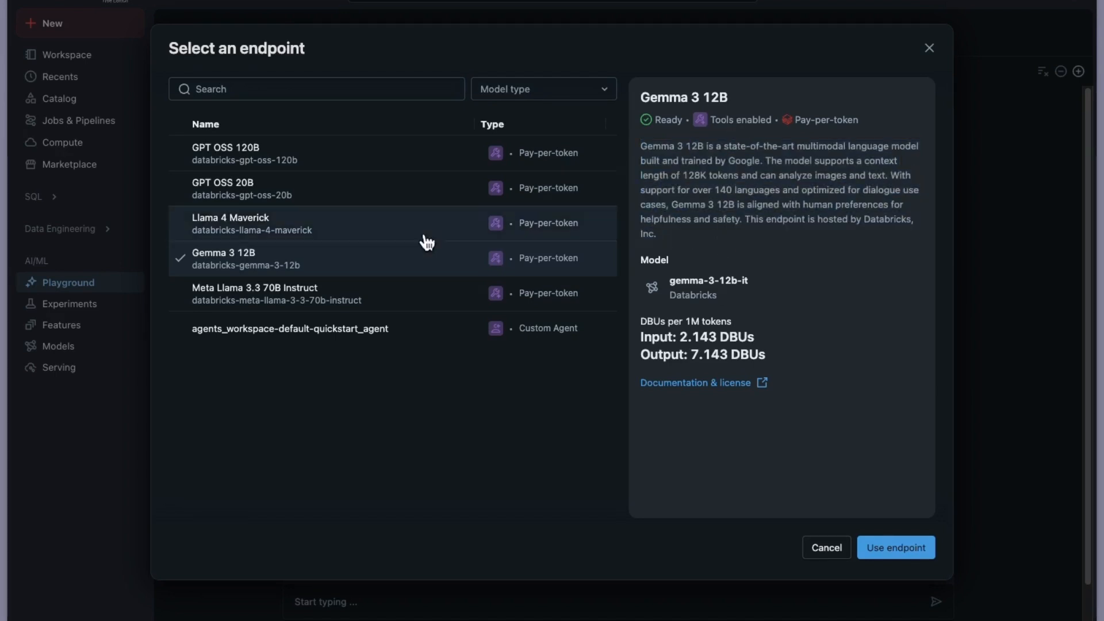
- Review the Llama 4 Maverick and GPT OSS 20B details again and read the GPT OSS 120B description
click(302, 226)
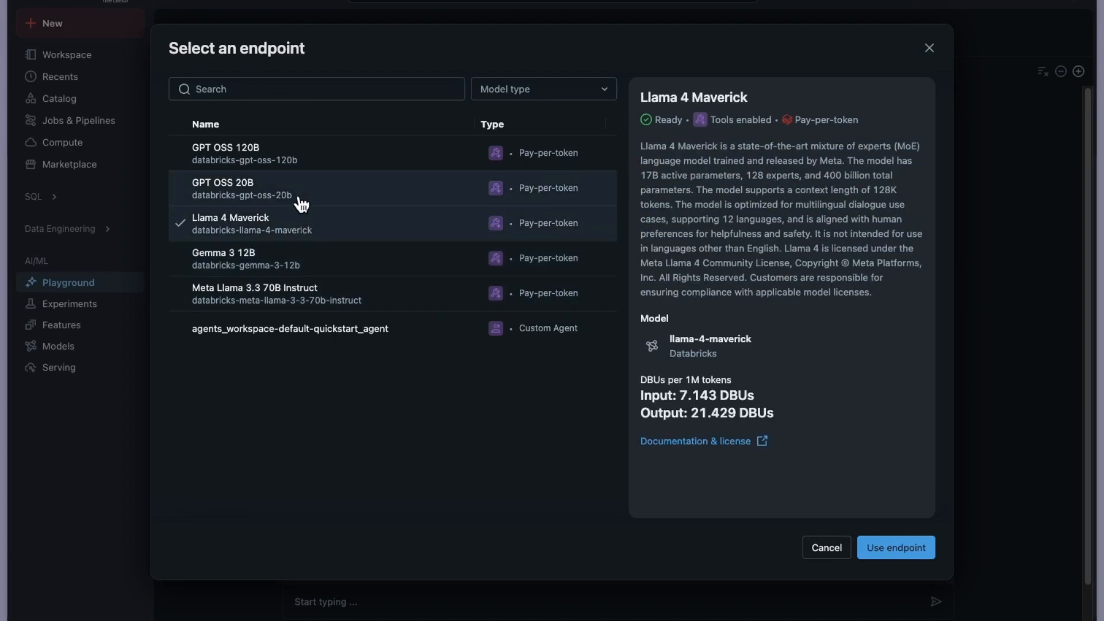
click(300, 192)
click(309, 166)
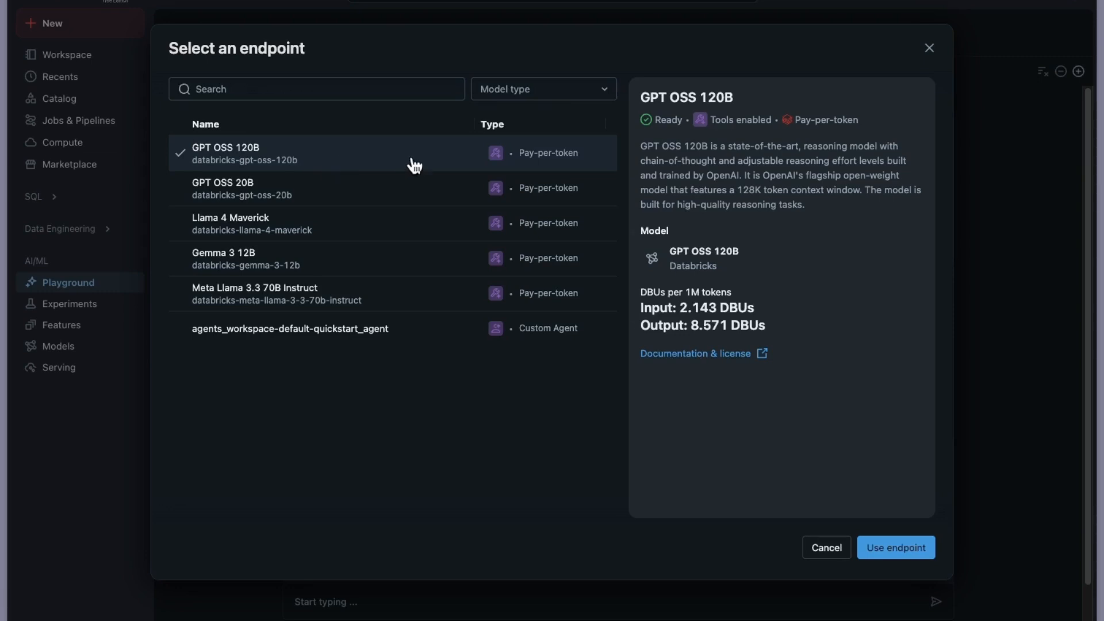
drag(811, 208, 637, 152)
- Check the Meta Llama 3.3 70B Instruct details and set Gemma 3 12B as the Playground's endpoint
click(338, 302)
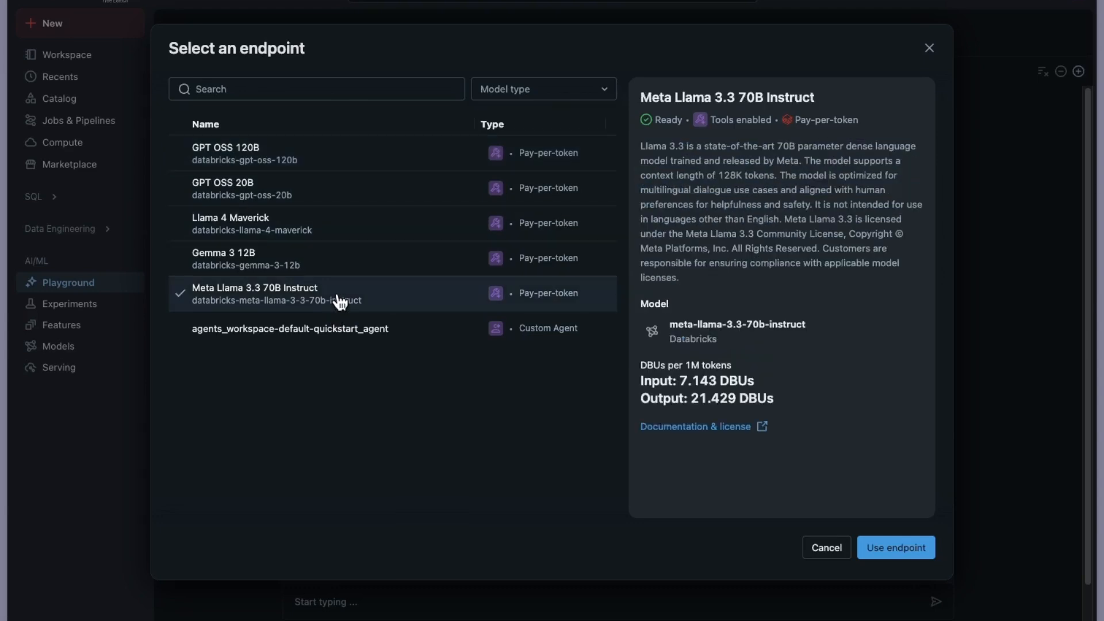
click(353, 260)
click(898, 549)
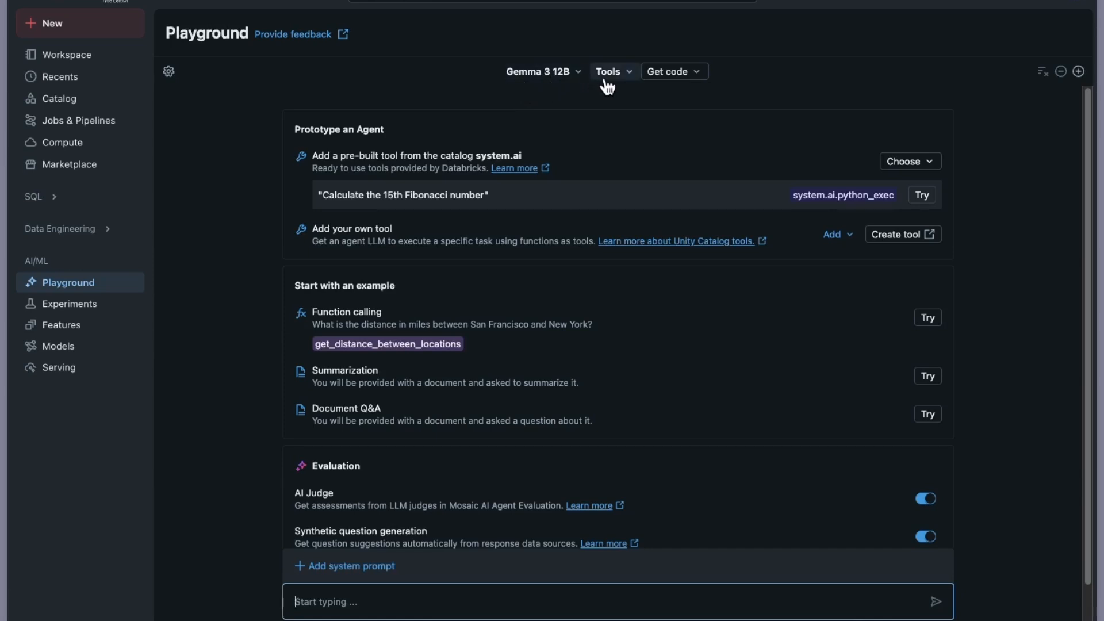
- Review the UC Function, Function Definition, Vector Search and MCP Servers options for adding tools, and leave without adding one
click(625, 80)
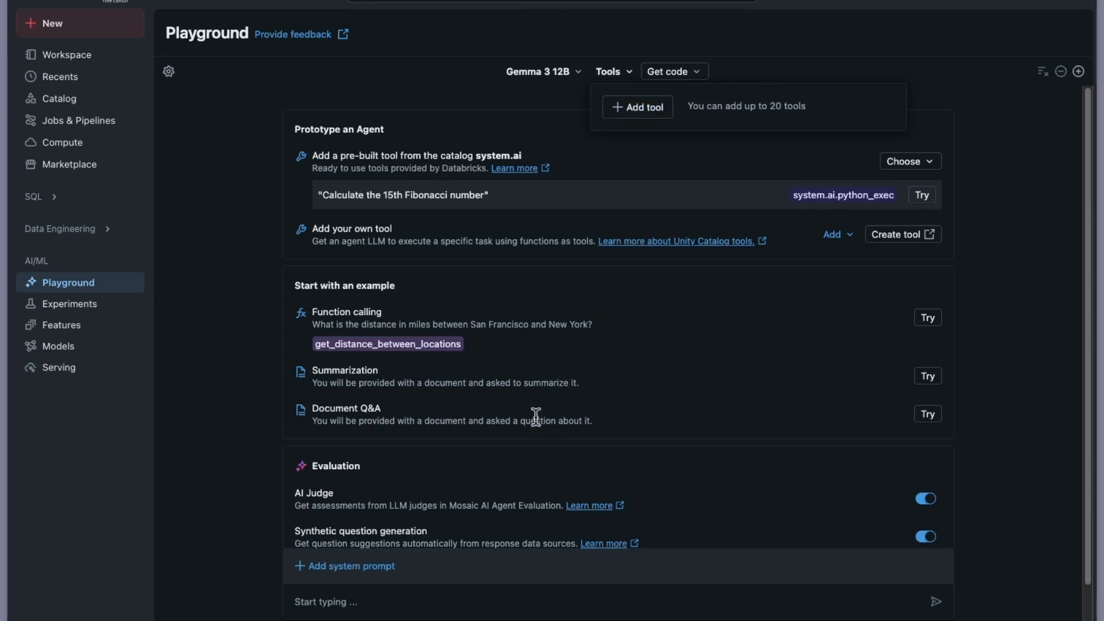
click(627, 107)
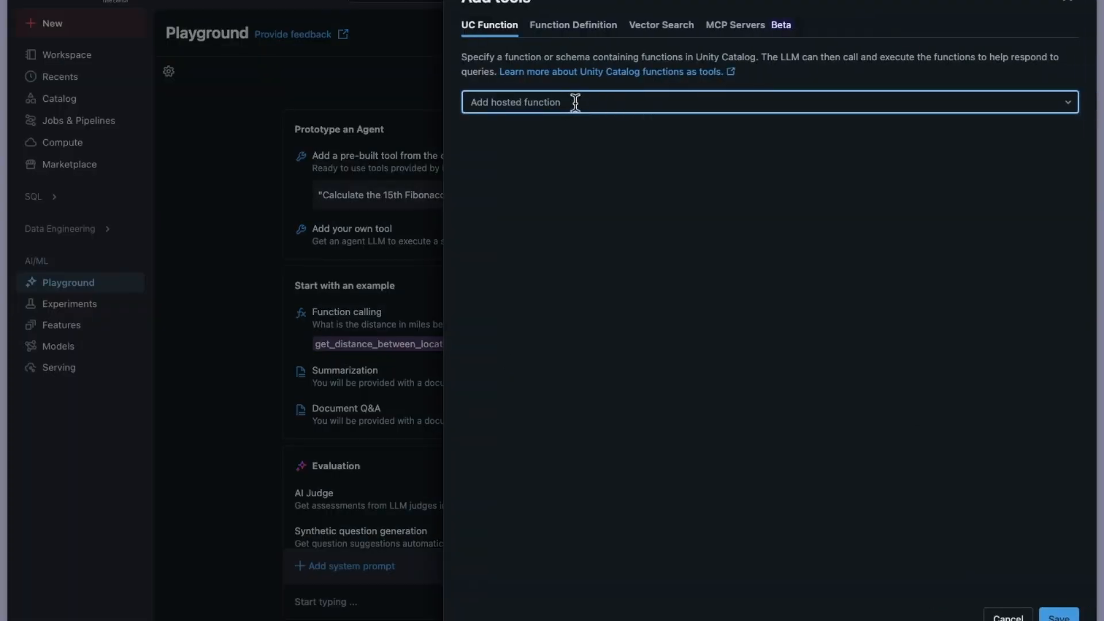
click(578, 102)
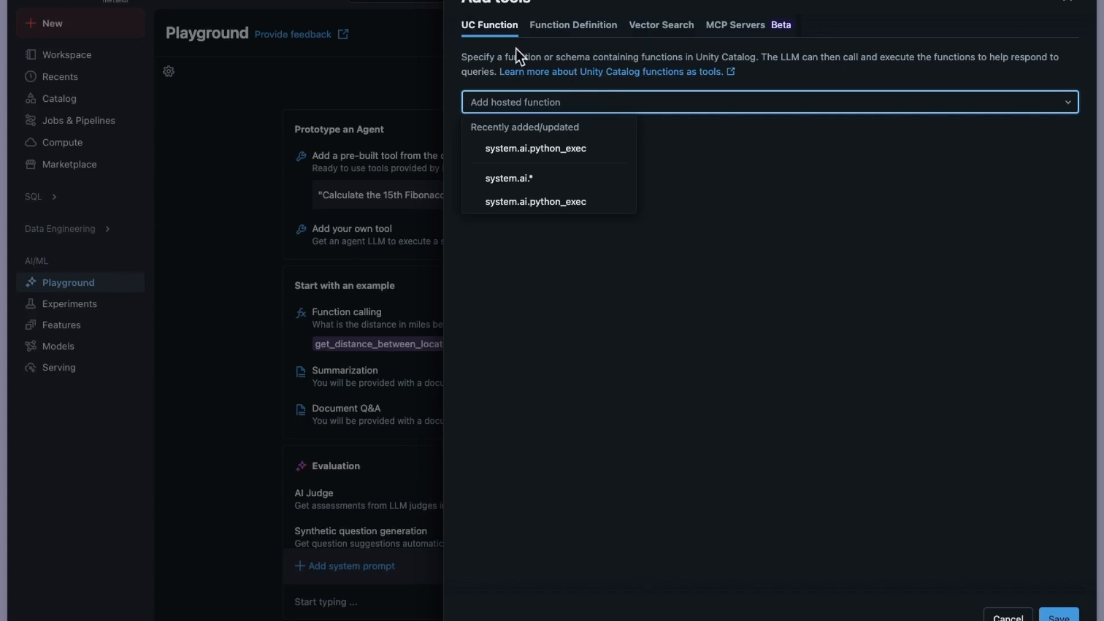
click(541, 28)
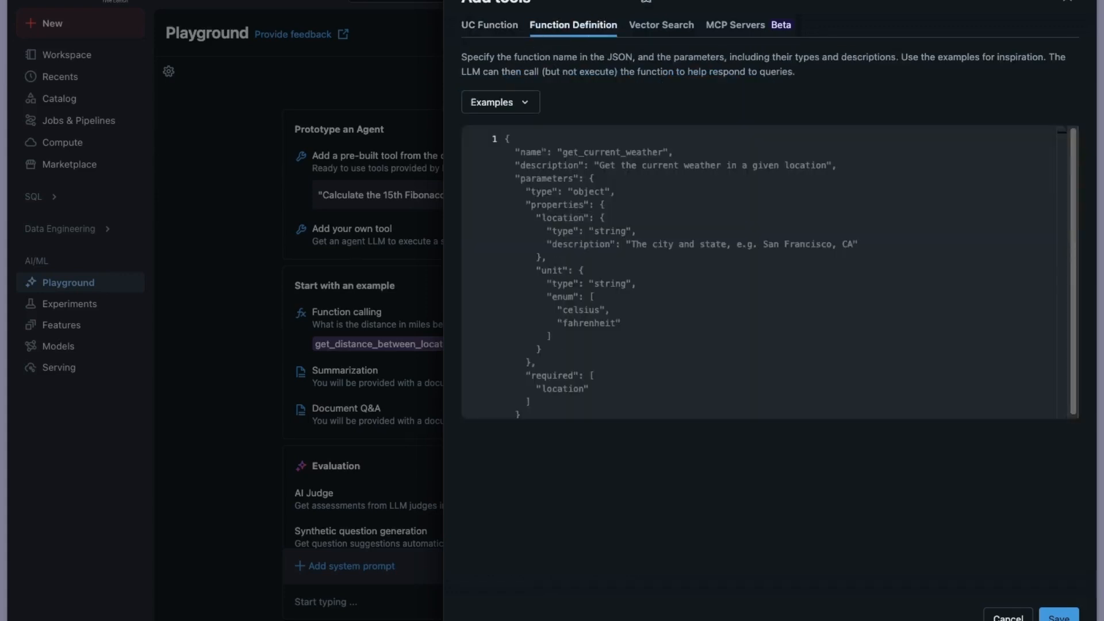
click(647, 36)
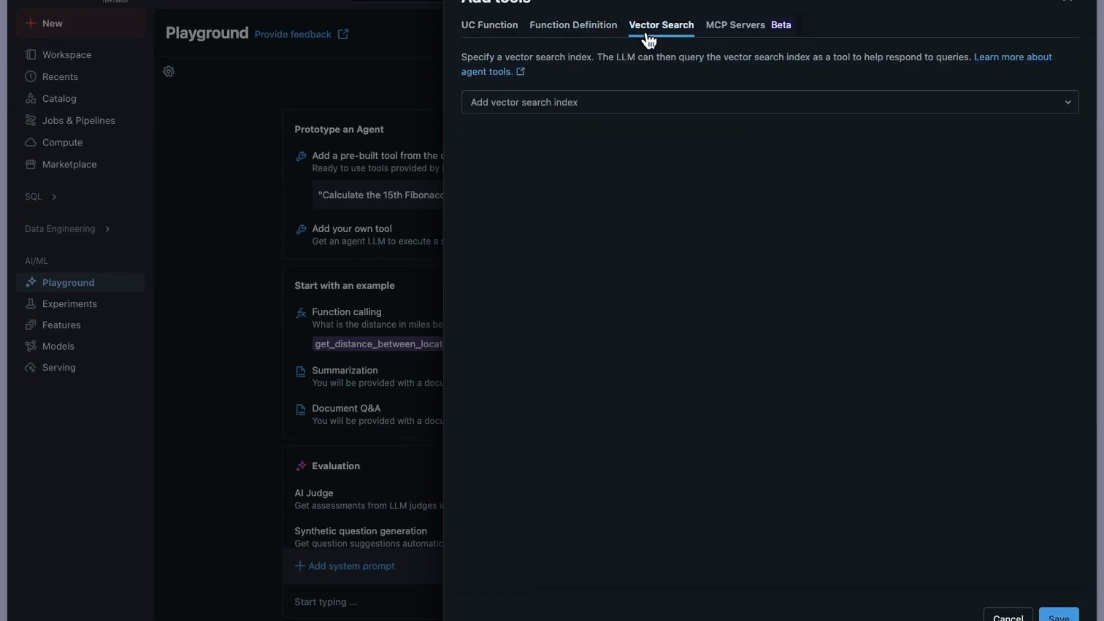
click(747, 38)
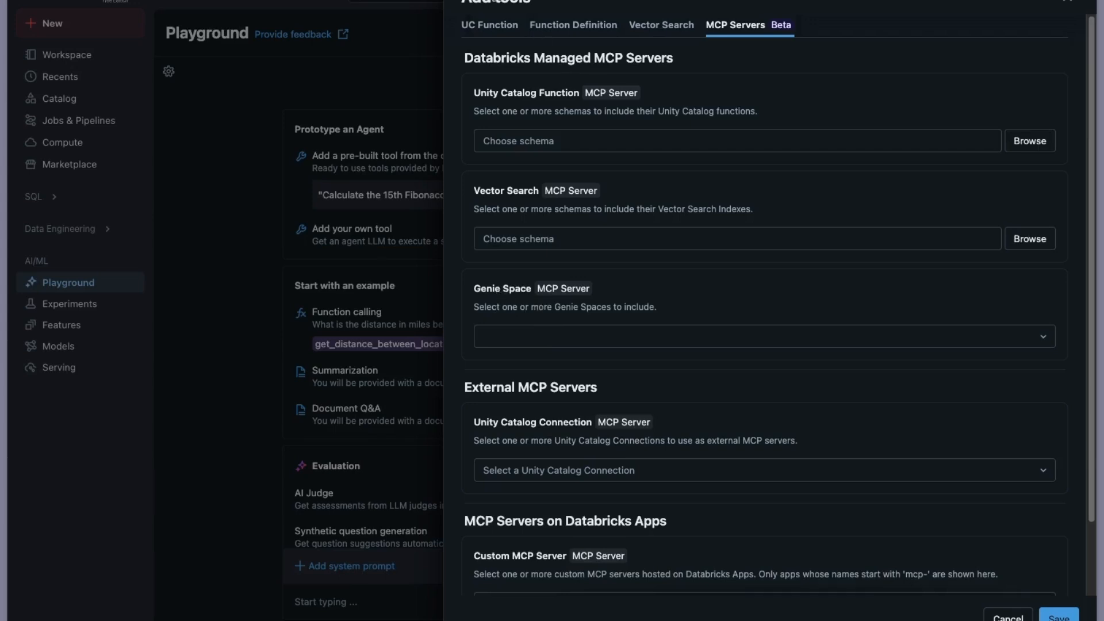
click(1069, 6)
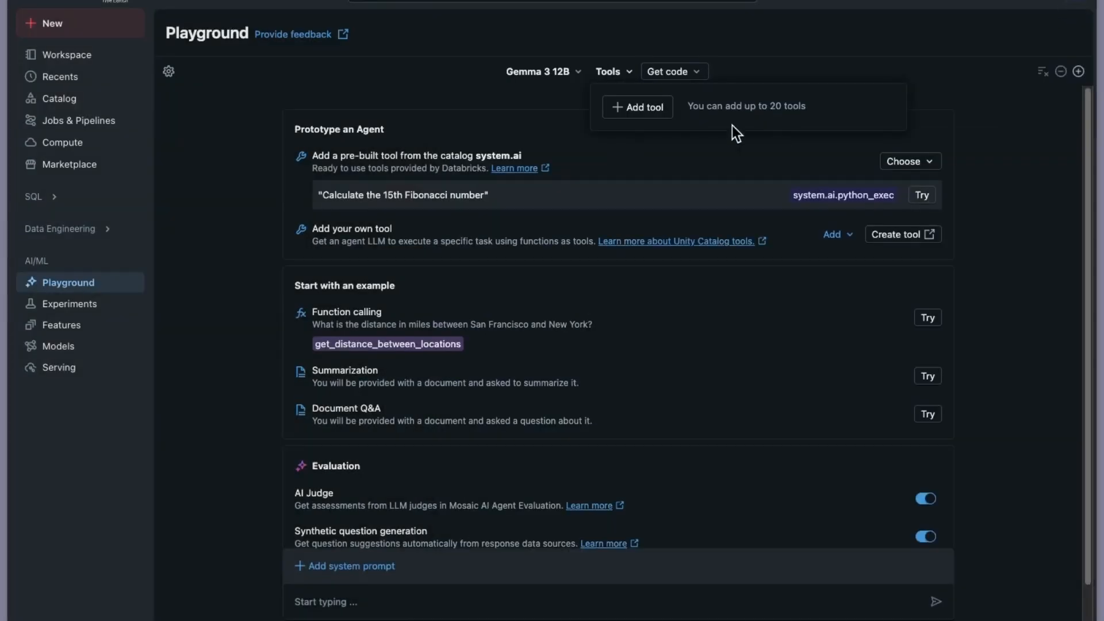
- Review the Python and curl API code examples for Gemma 3 12B and the other code export options
click(697, 74)
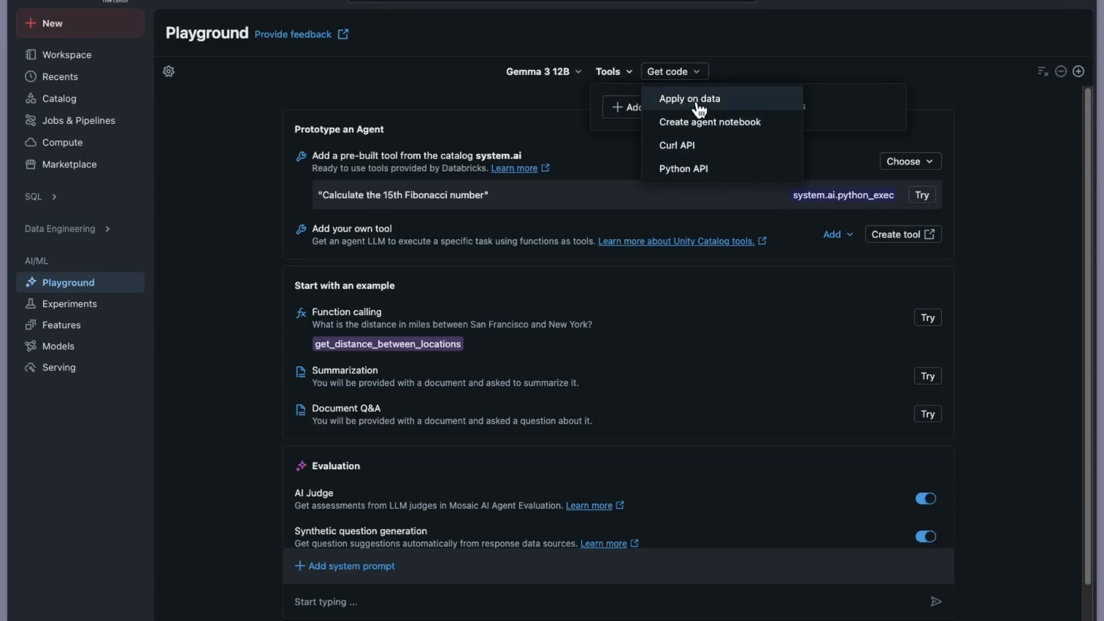
click(685, 168)
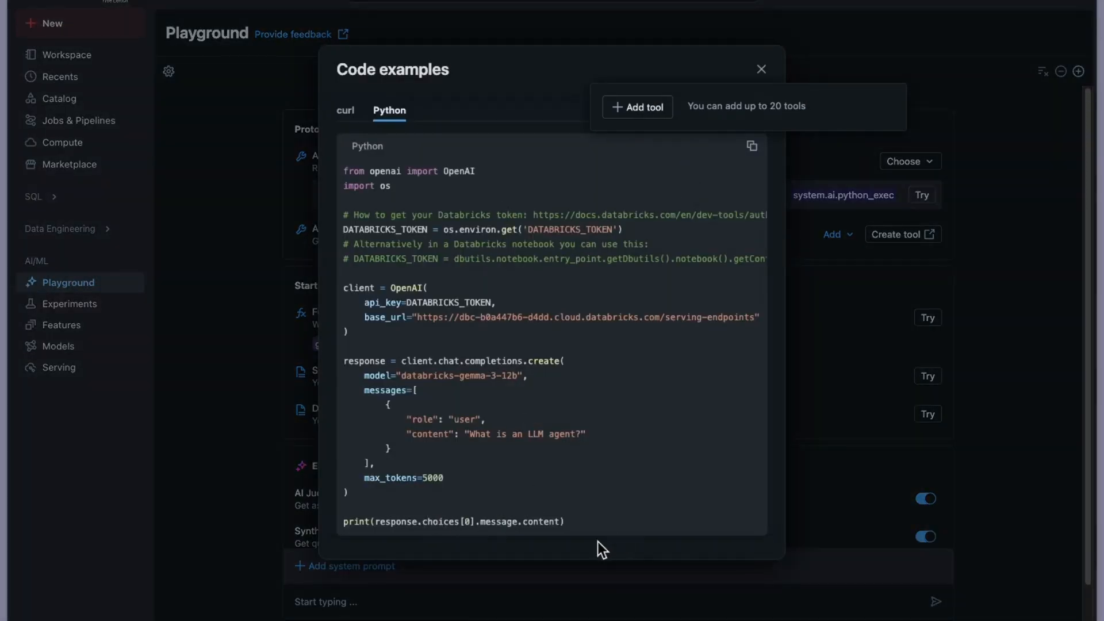
drag(571, 525, 343, 168)
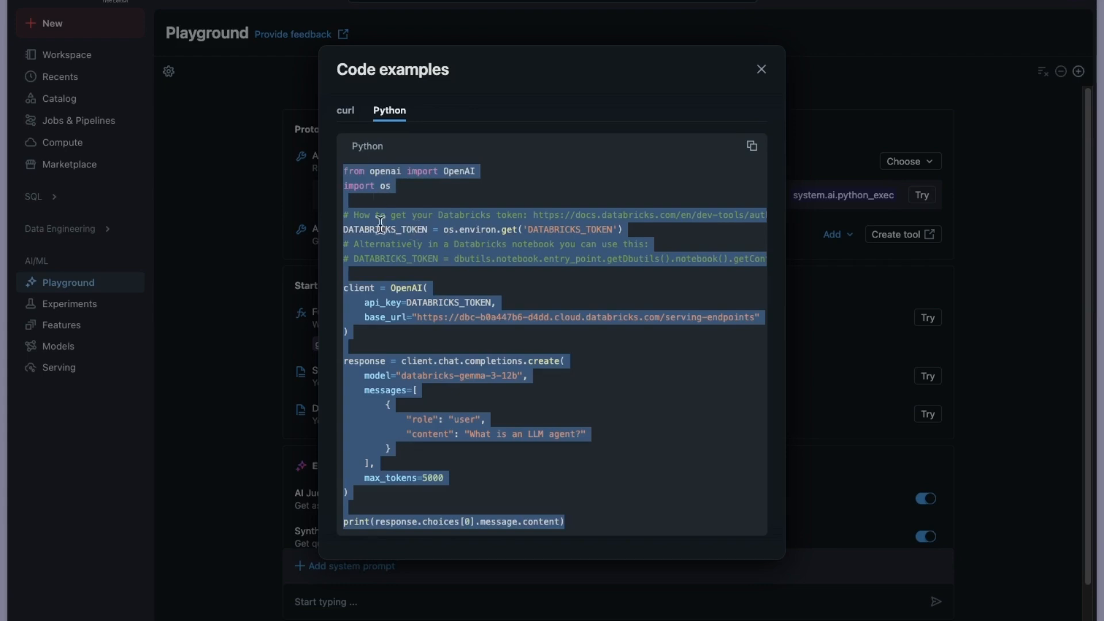
double_click(388, 227)
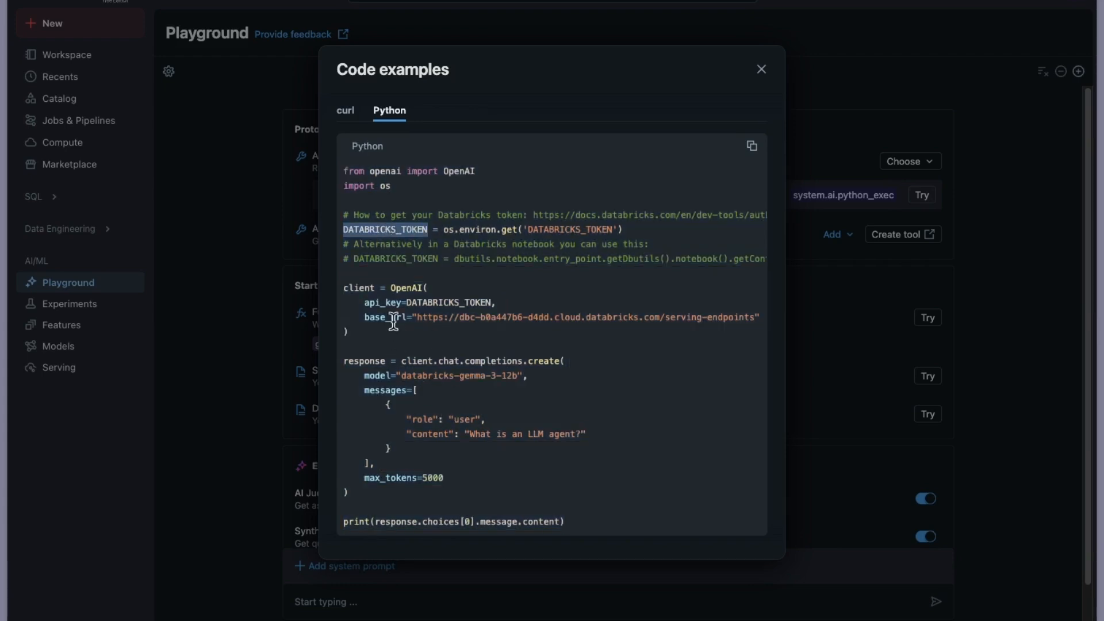
click(347, 112)
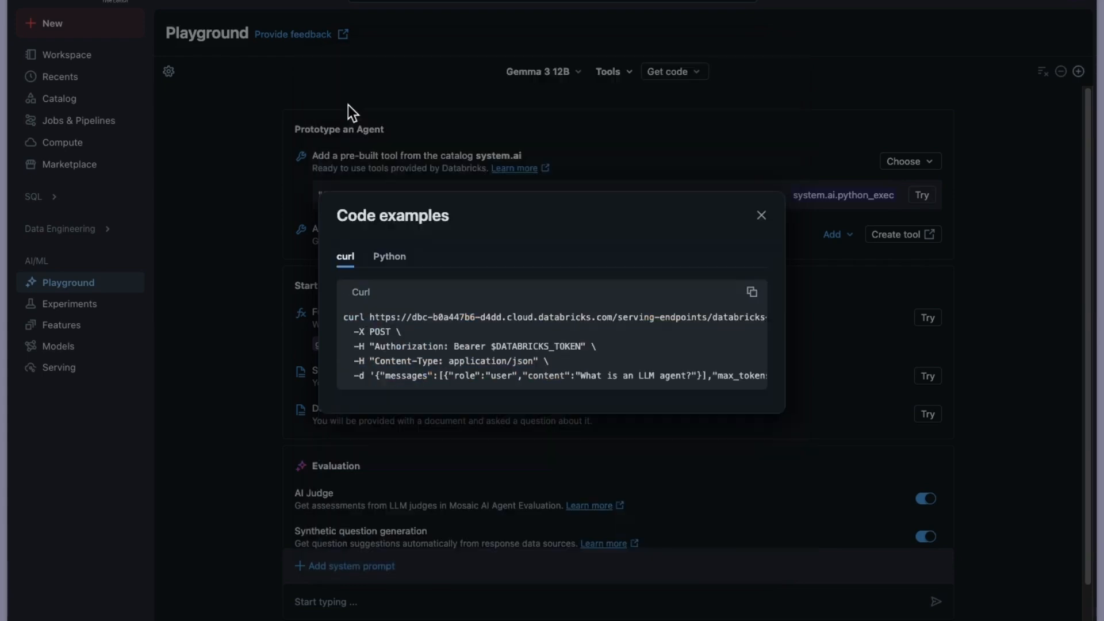
click(762, 217)
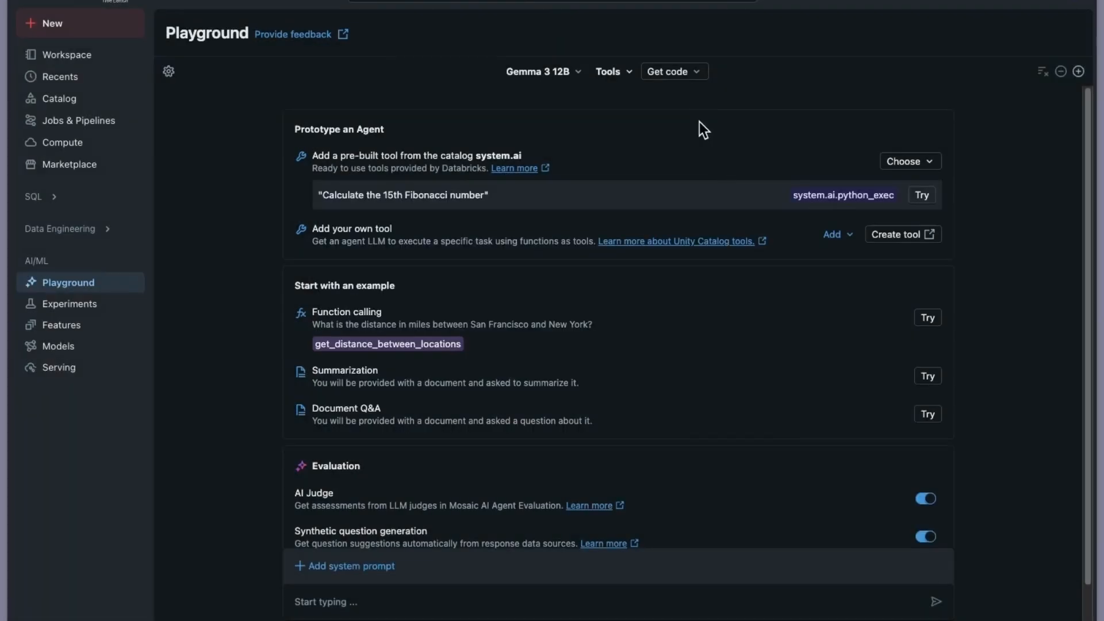
click(690, 78)
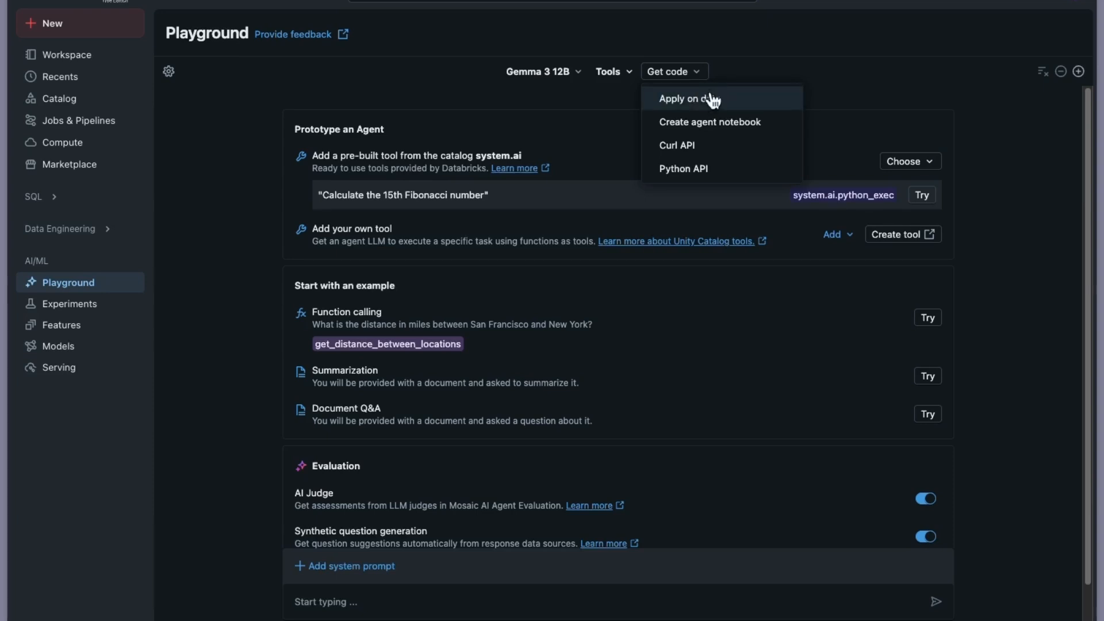
key(Escape)
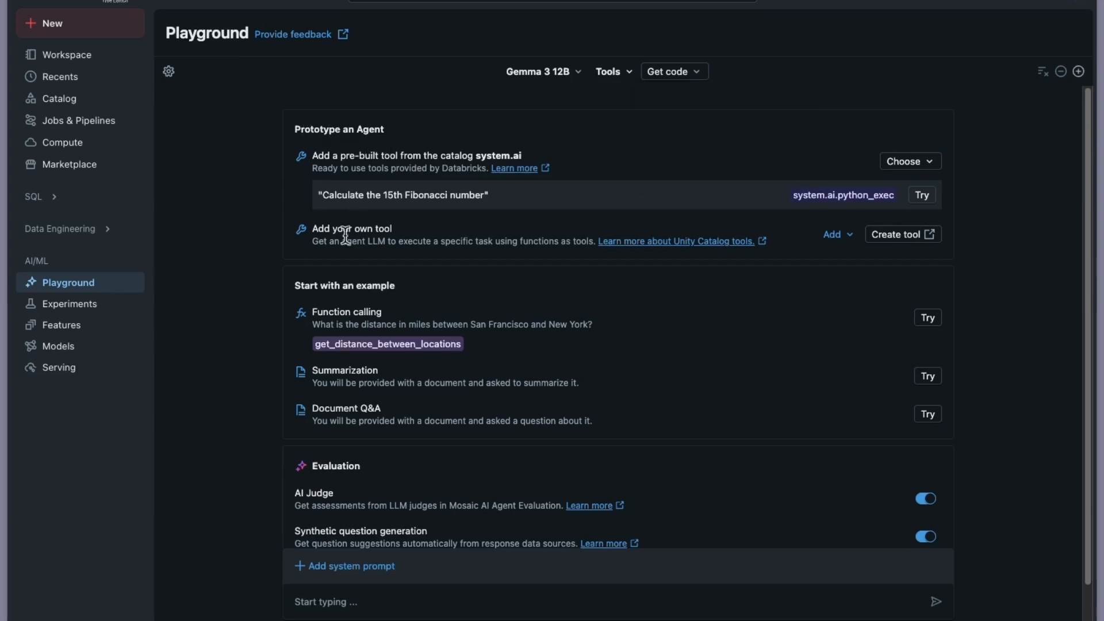
- Review the agent tool, example and evaluation sections, and check the system prompt override, leaving it empty
click(931, 157)
scroll(425, 291, down, 1)
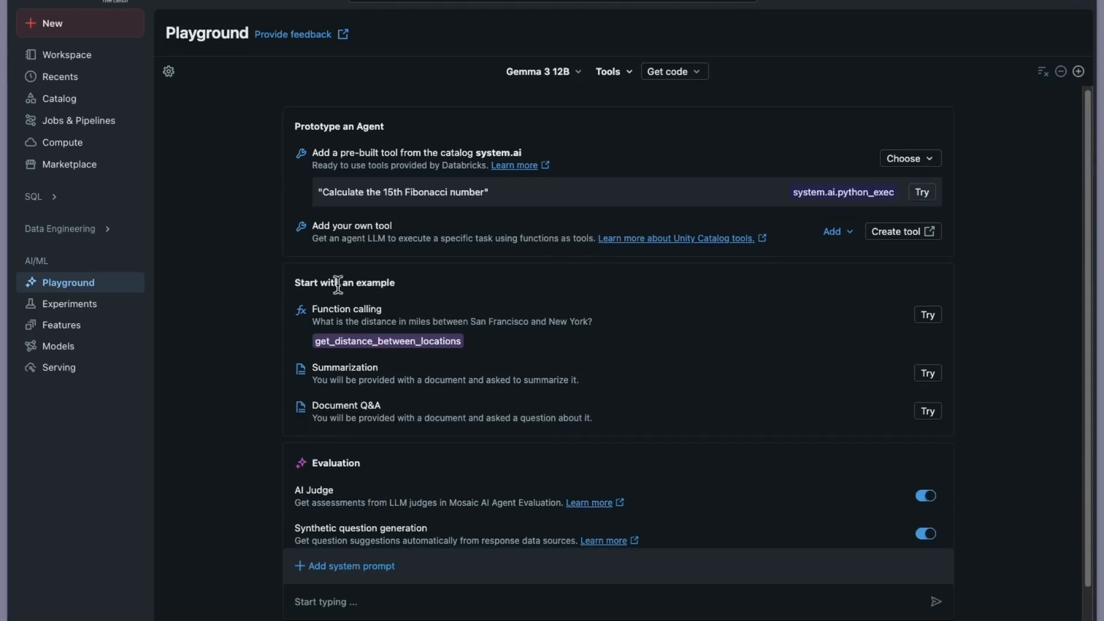
drag(429, 288, 298, 281)
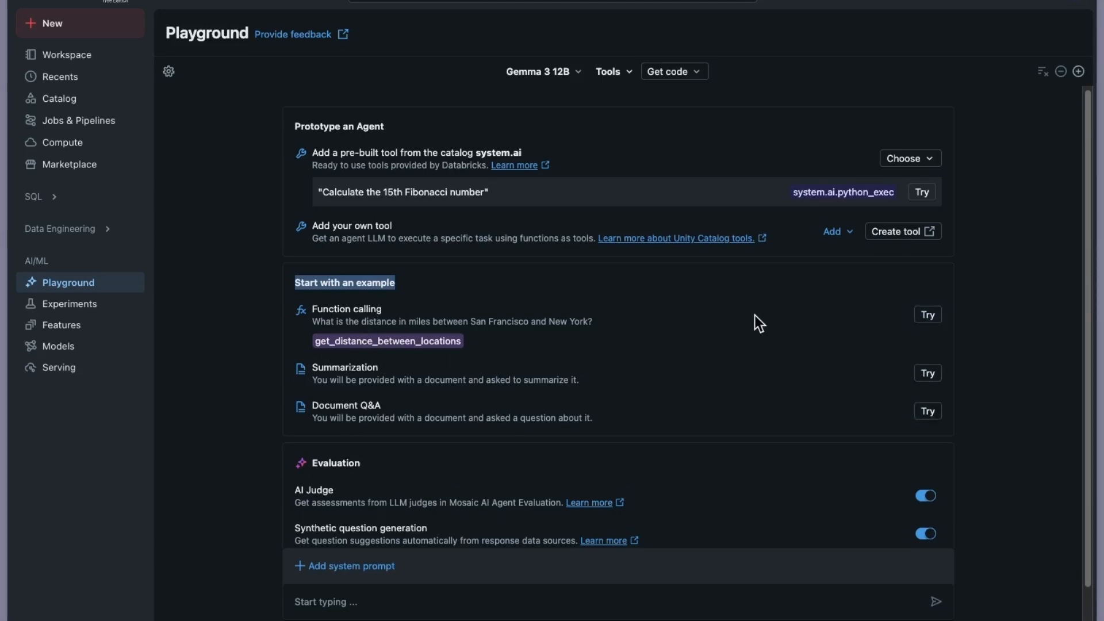
scroll(498, 388, down, 1)
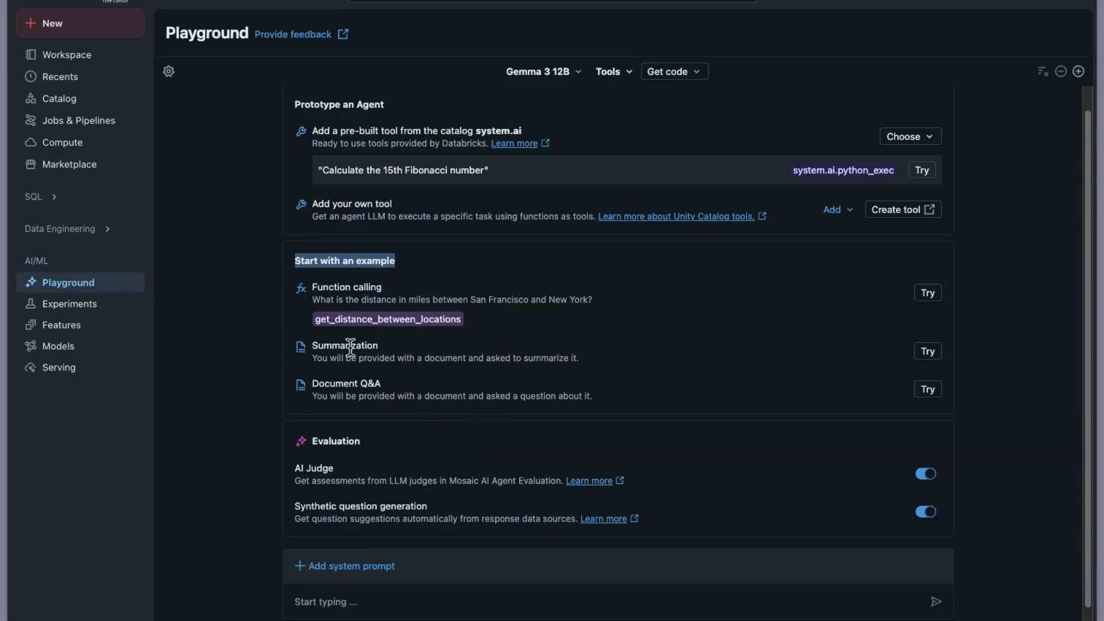
double_click(314, 346)
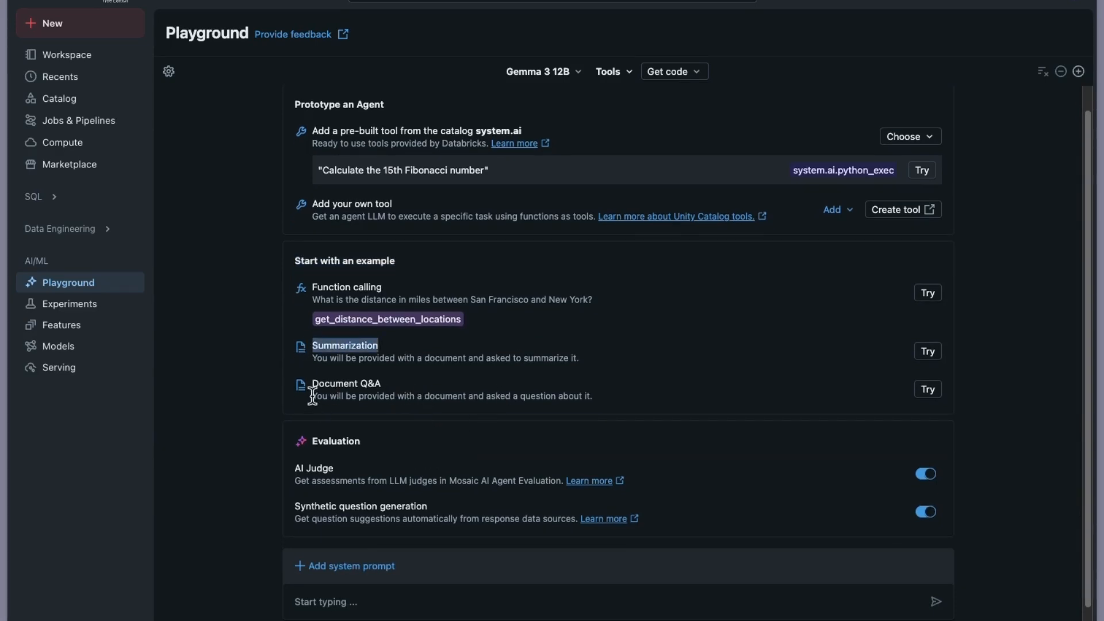
drag(311, 382, 384, 387)
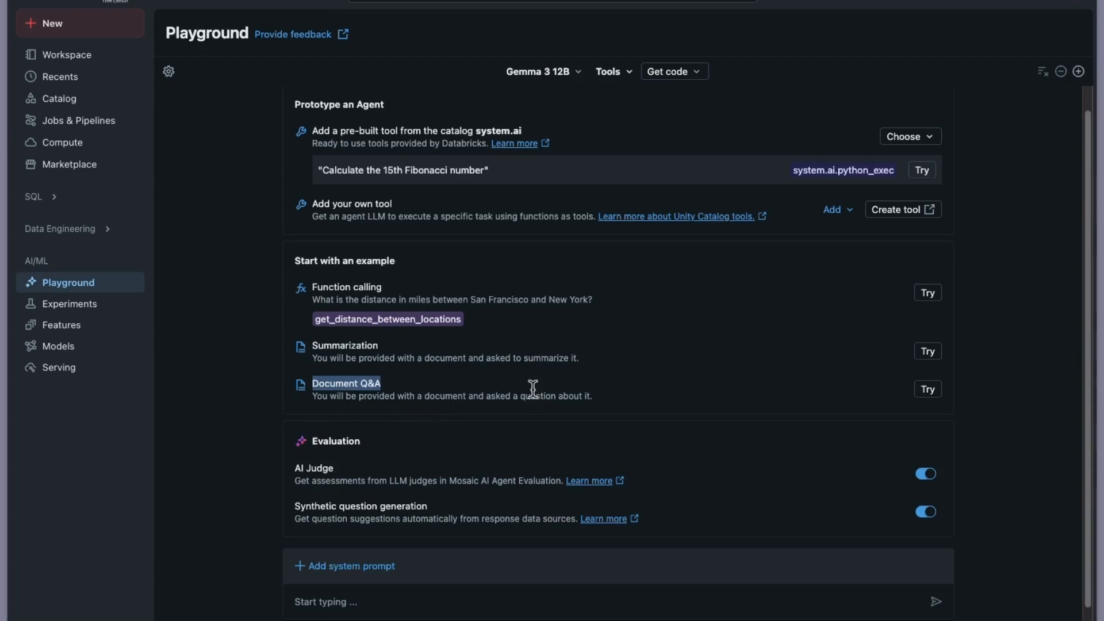
scroll(494, 394, down, 1)
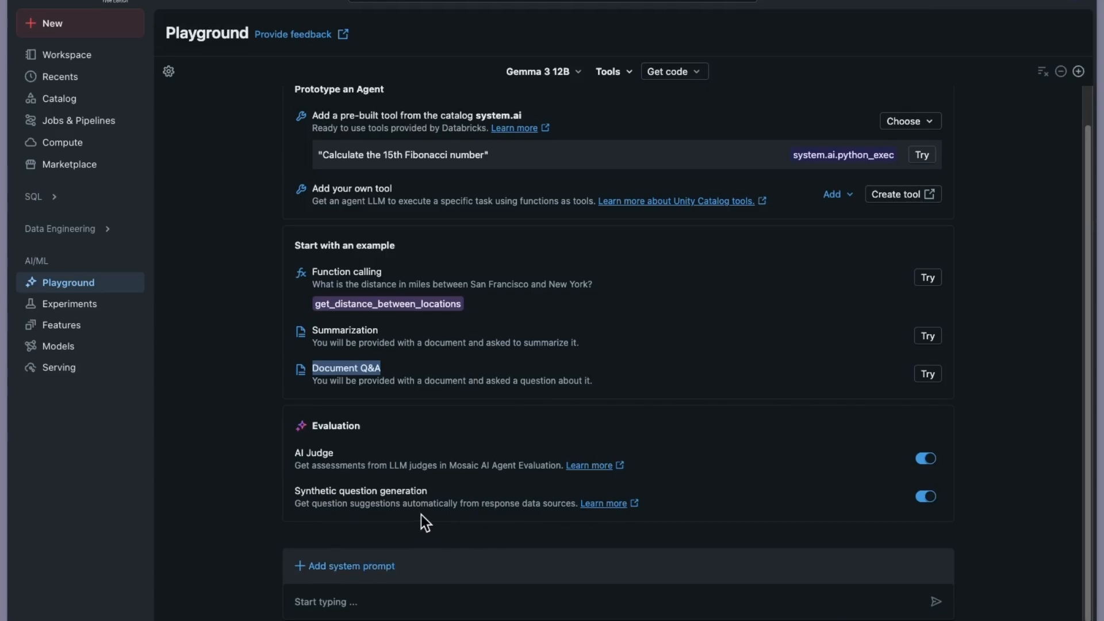
click(360, 567)
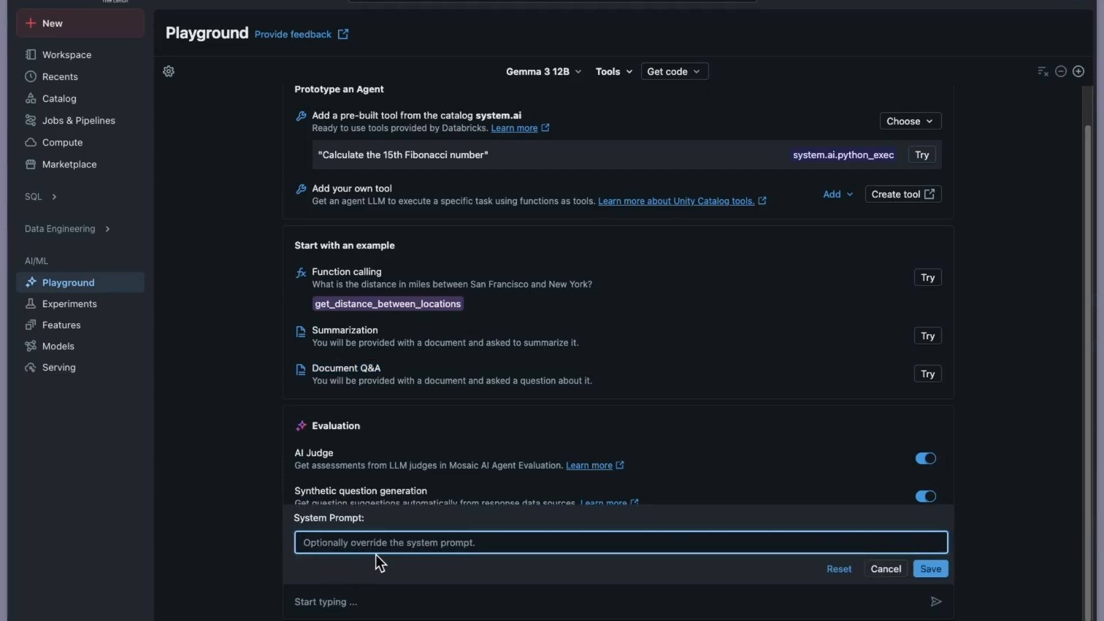
click(930, 568)
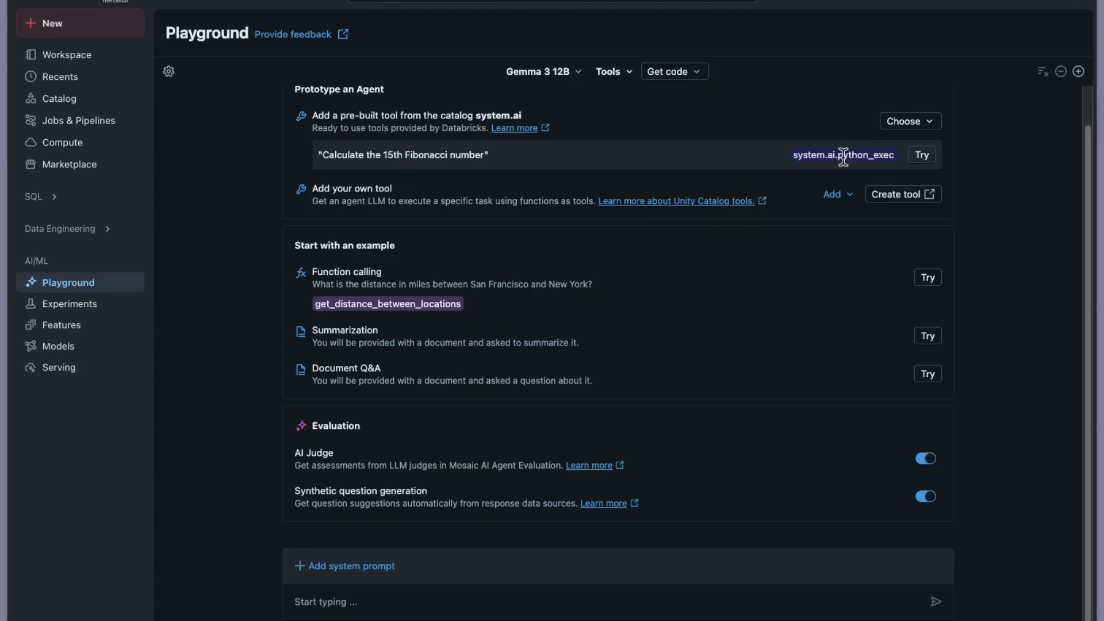
- Run the sample prompt "Calculate the 15th Fibonacci number" with the system.ai.python_exec tool and review the generated code and answer
drag(834, 154, 886, 162)
click(921, 157)
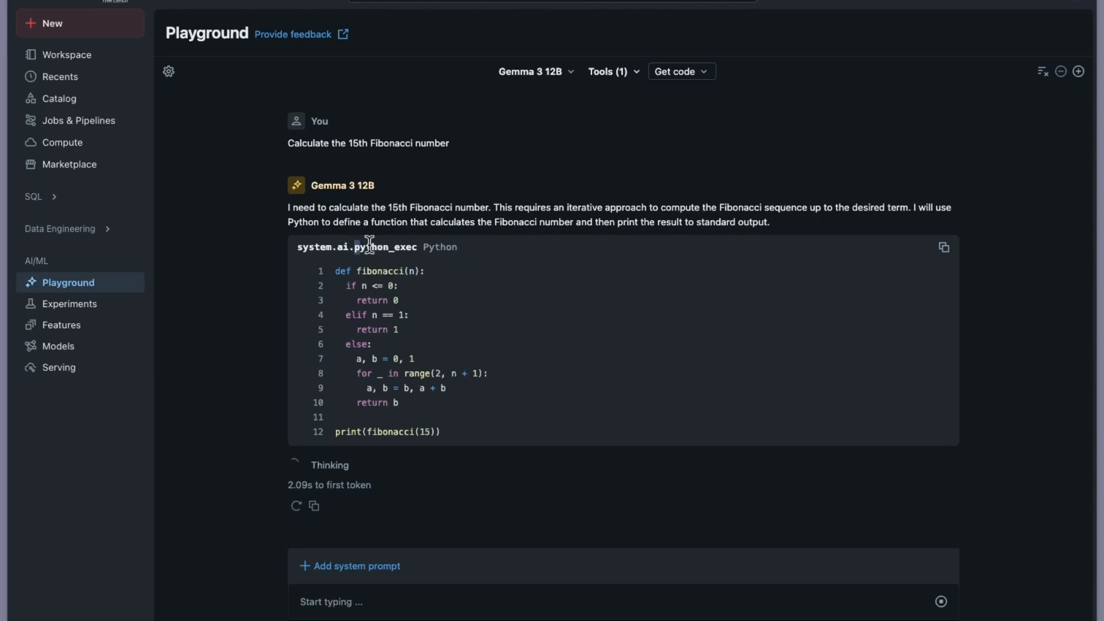
drag(365, 246, 429, 248)
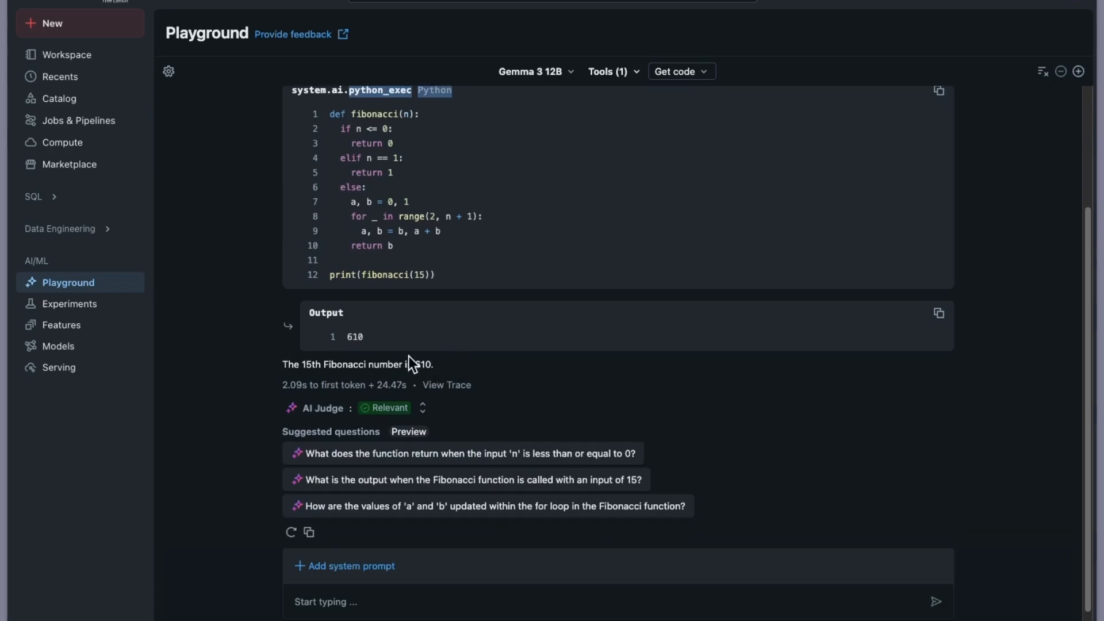
drag(444, 368, 261, 261)
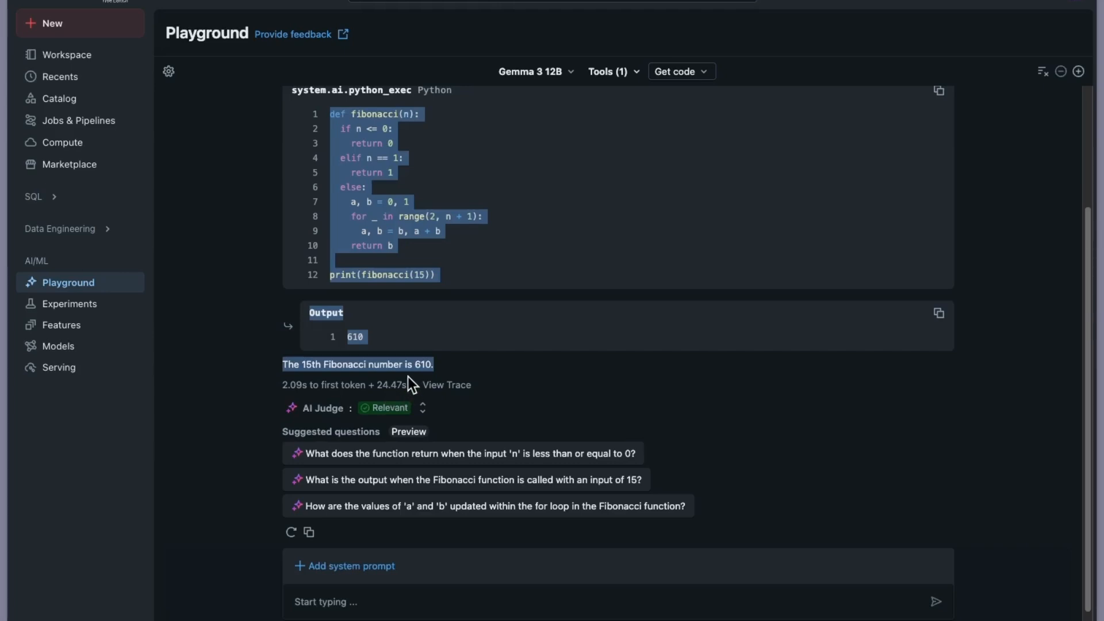
- Inspect the Fibonacci response's trace, covering the LLM and python_exec calls, the details and timeline, and the linked prompts
click(440, 388)
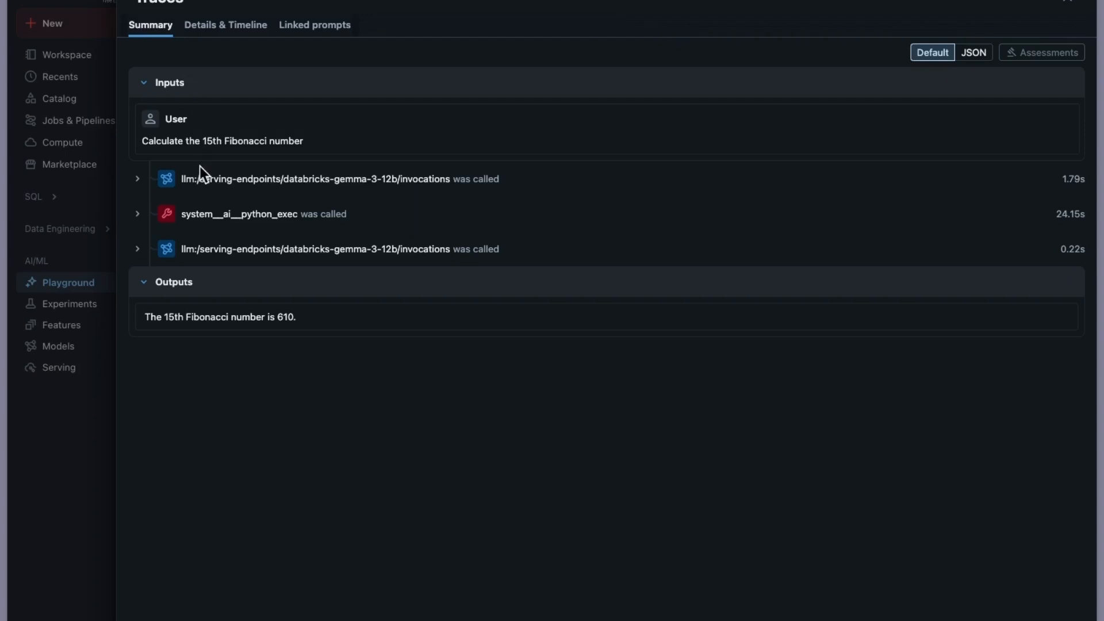
click(137, 181)
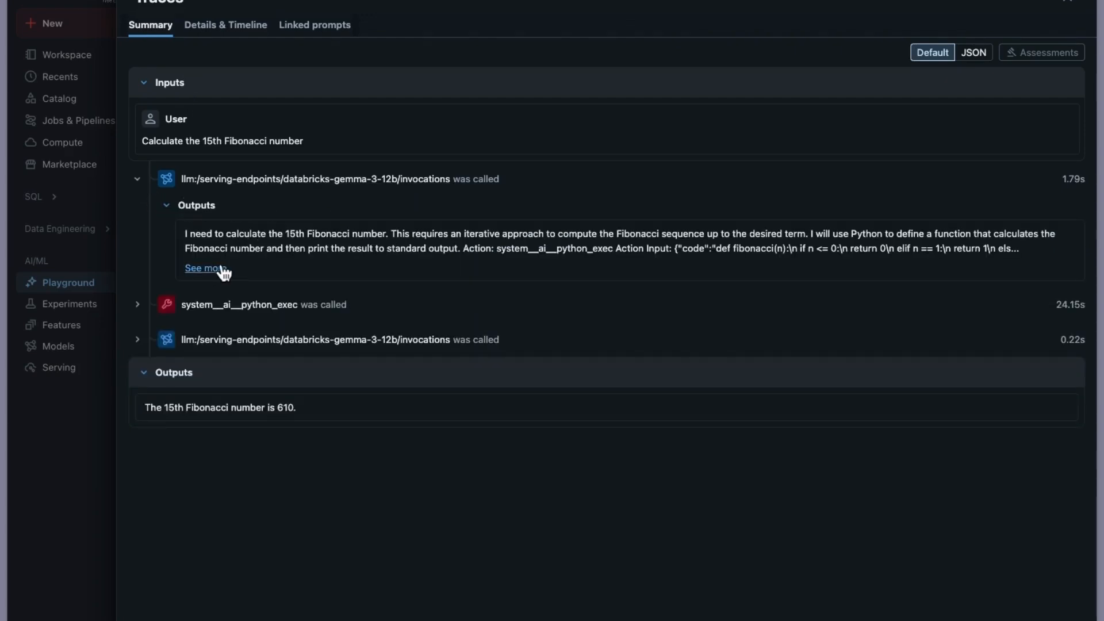
click(138, 305)
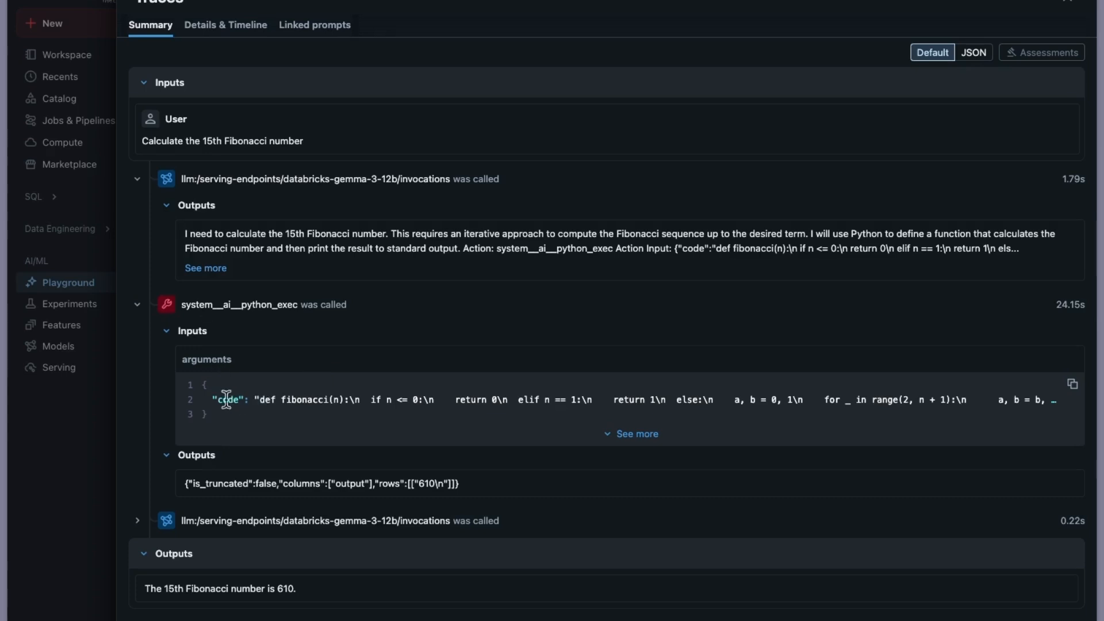
click(610, 440)
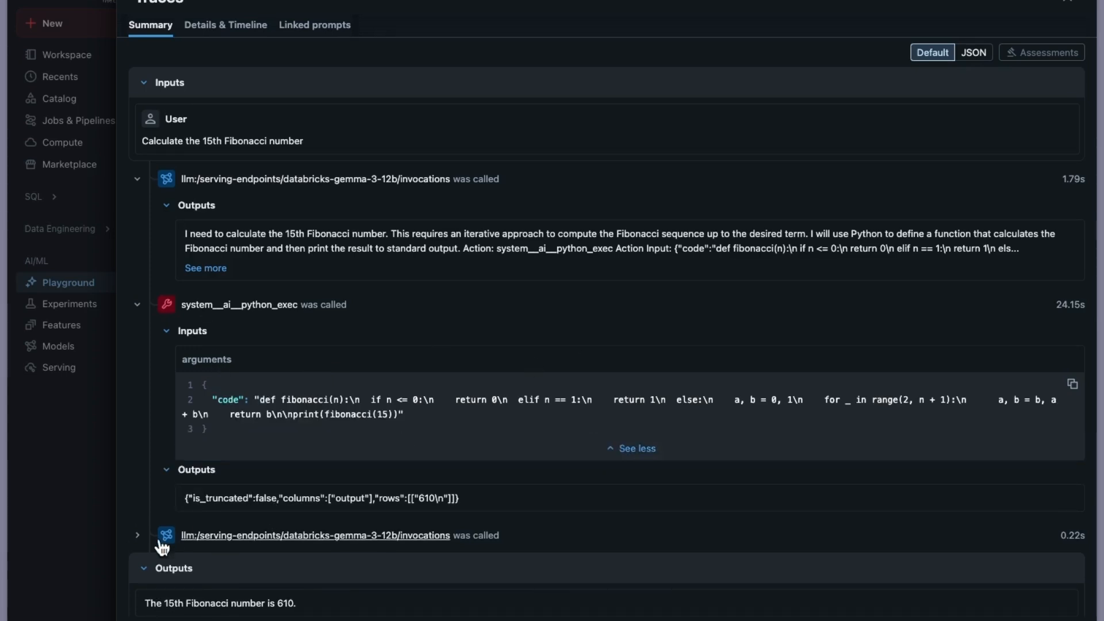
click(138, 535)
scroll(173, 540, down, 1)
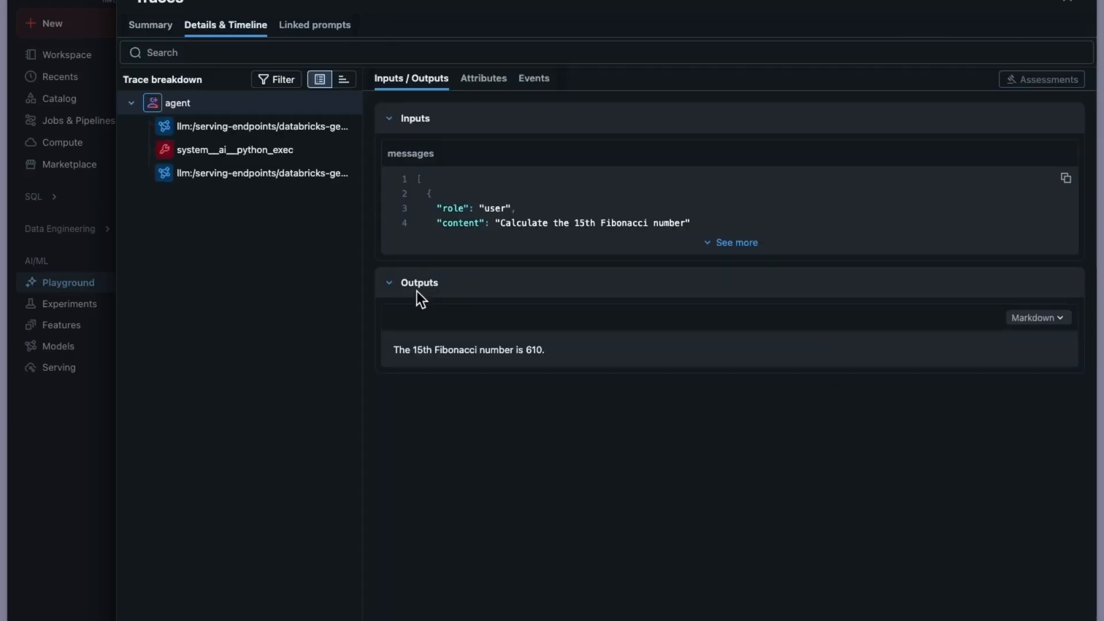
click(314, 27)
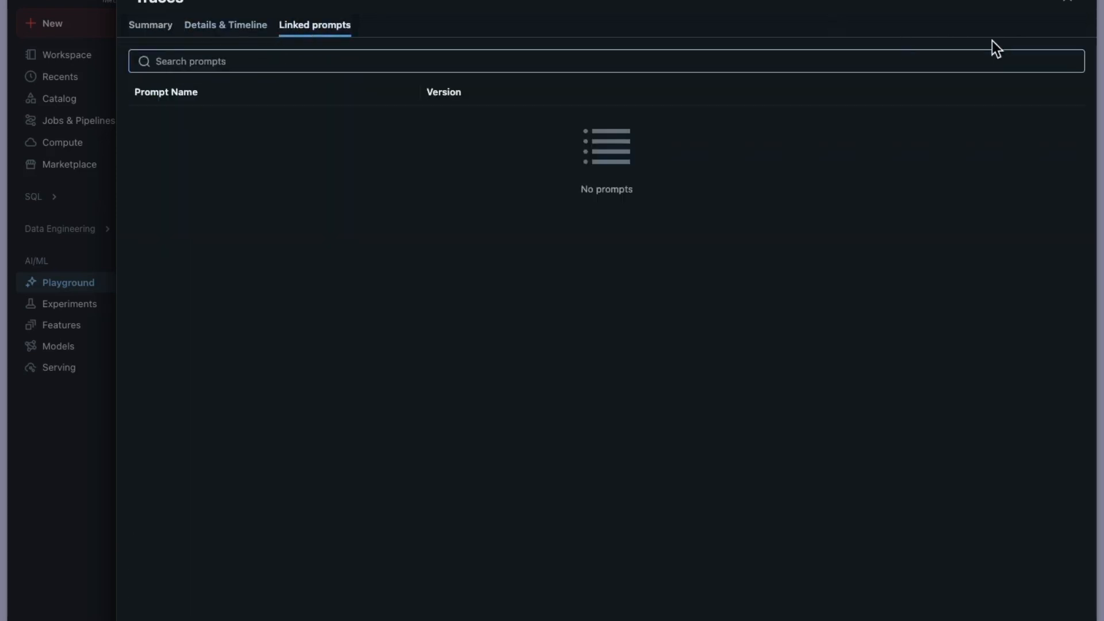
click(1066, 3)
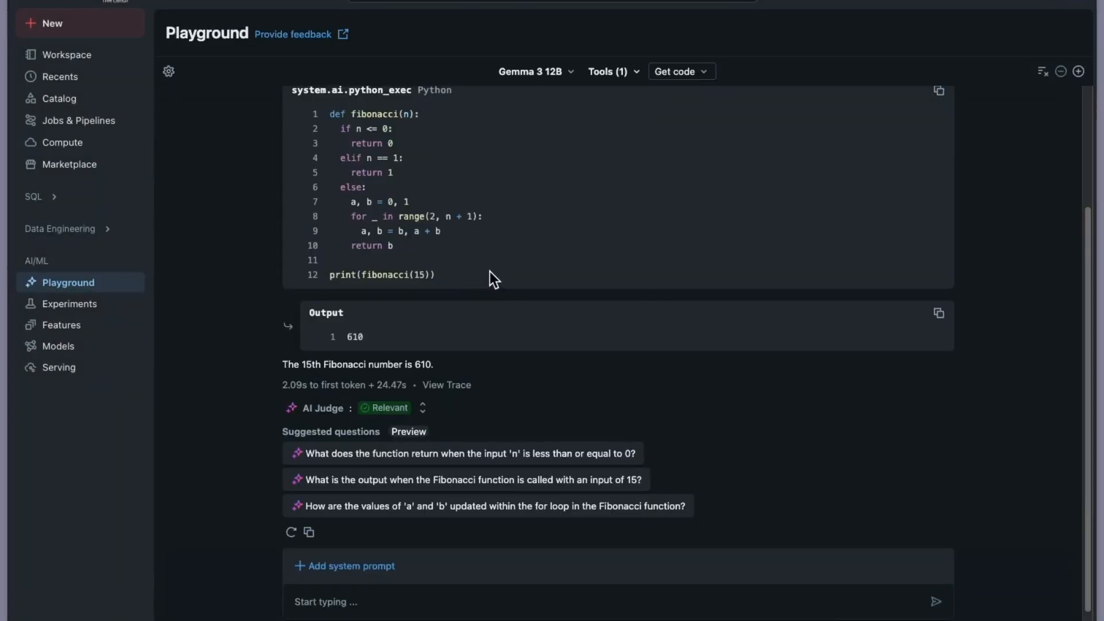
- Read the AI Judge's explanation of its relevance rating for the Fibonacci answer
scroll(491, 275, down, 1)
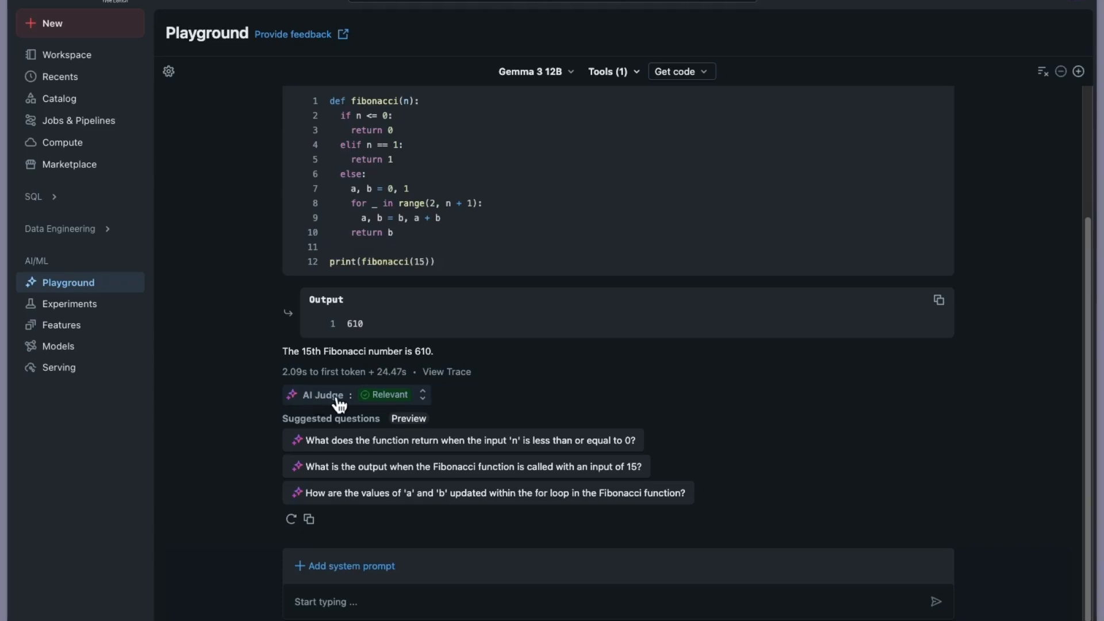
mouse_move(390, 399)
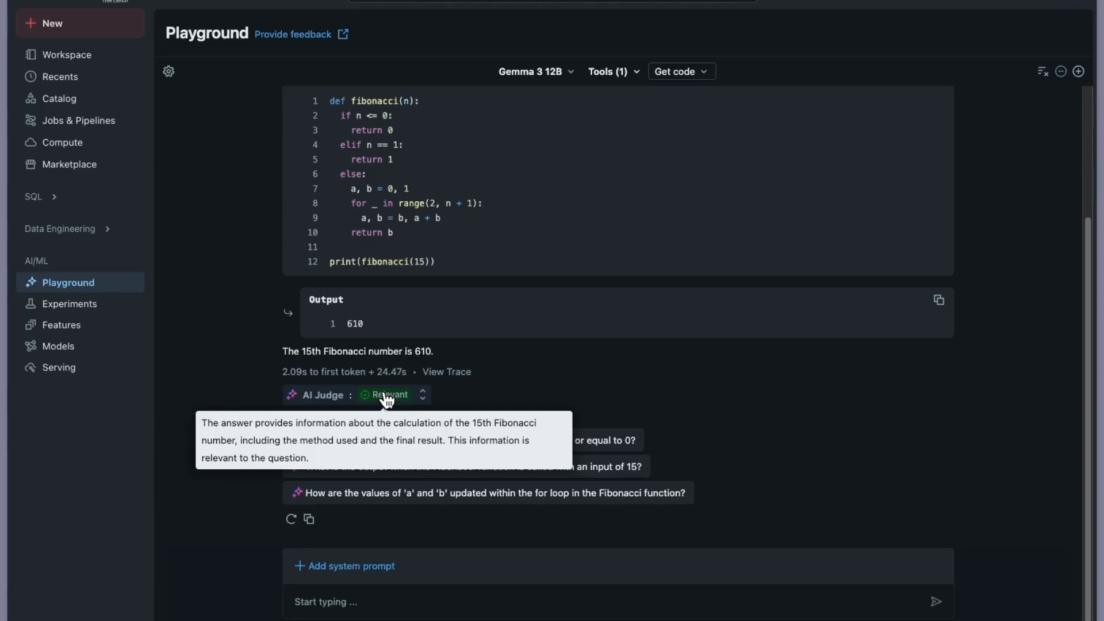
- Expand the AI Judge assessment of the Fibonacci answer and review its explanation, evaluation export note and suggested questions
click(385, 394)
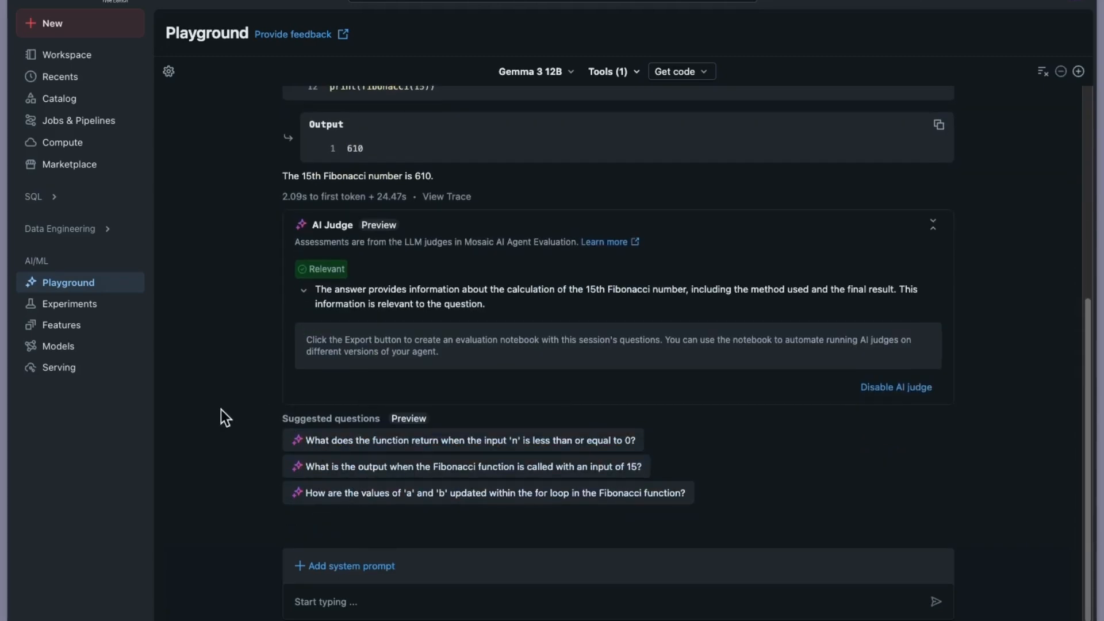
scroll(399, 266, up, 5)
scroll(387, 155, down, 5)
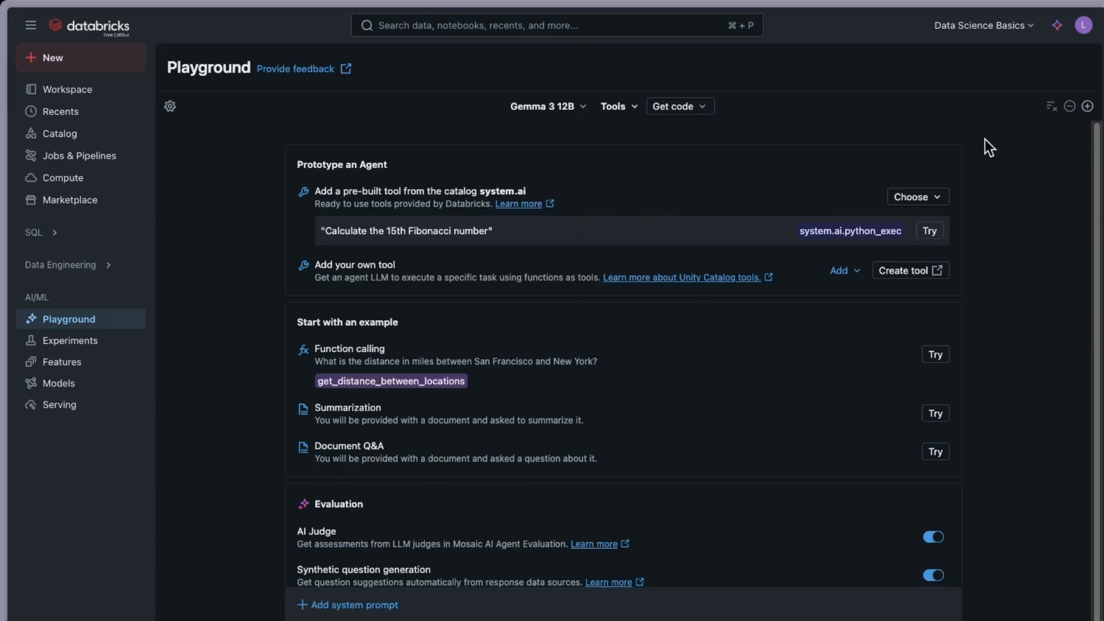
- Add a GPT OSS 120B chat beside Gemma 3 12B for comparison, trying a third chat and removing it
click(1087, 106)
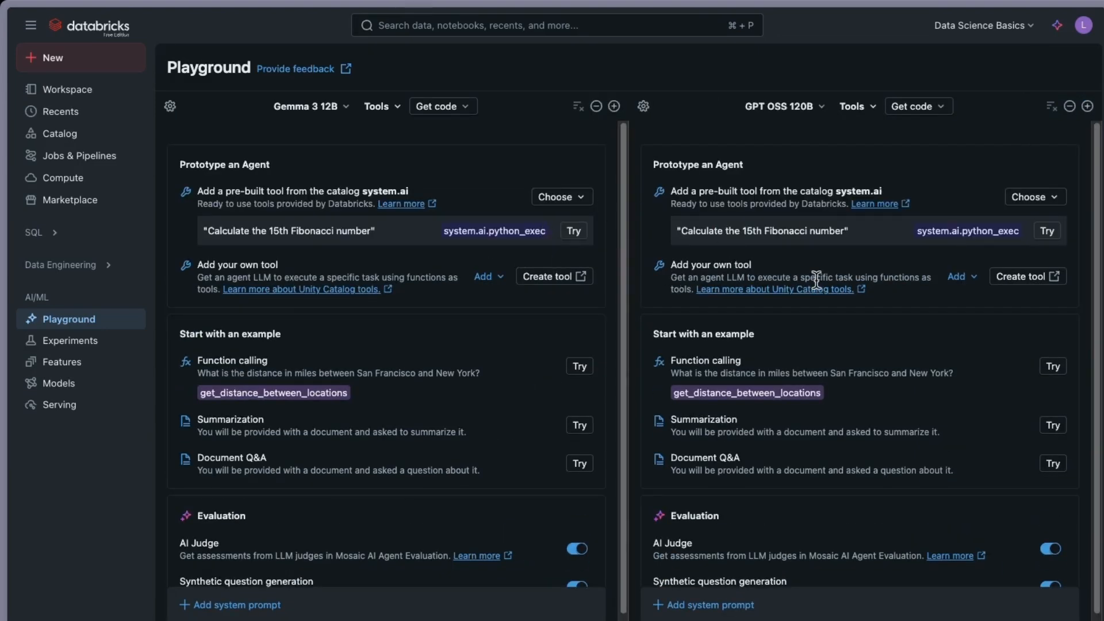
click(1087, 107)
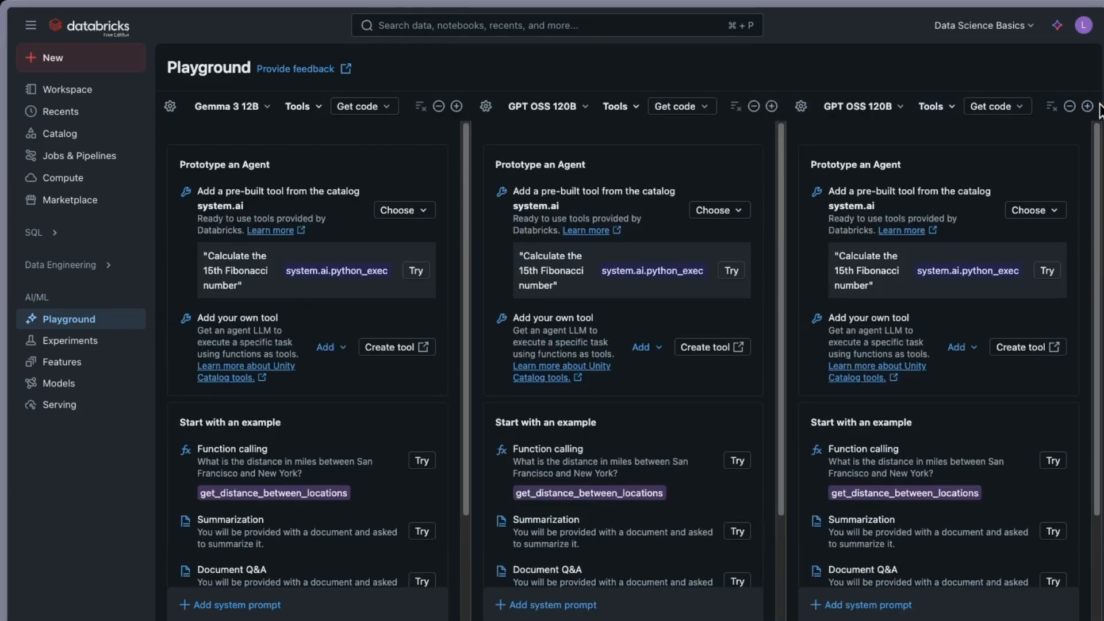
click(1069, 107)
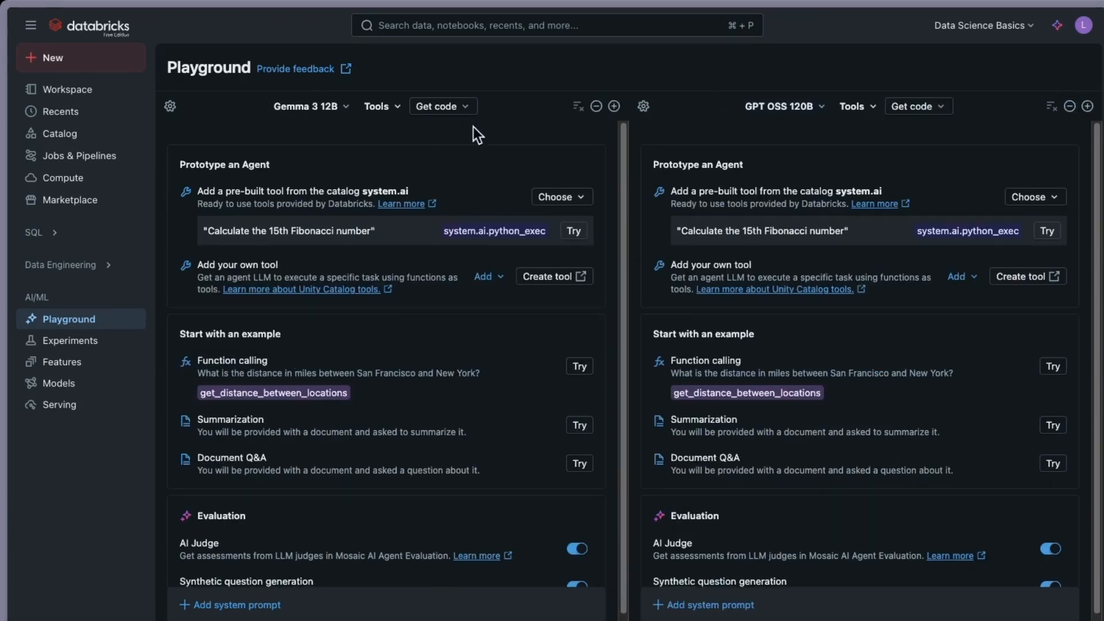
- View the endpoint choices for both chats, leaving Gemma 3 12B and GPT OSS 120B selected
click(331, 110)
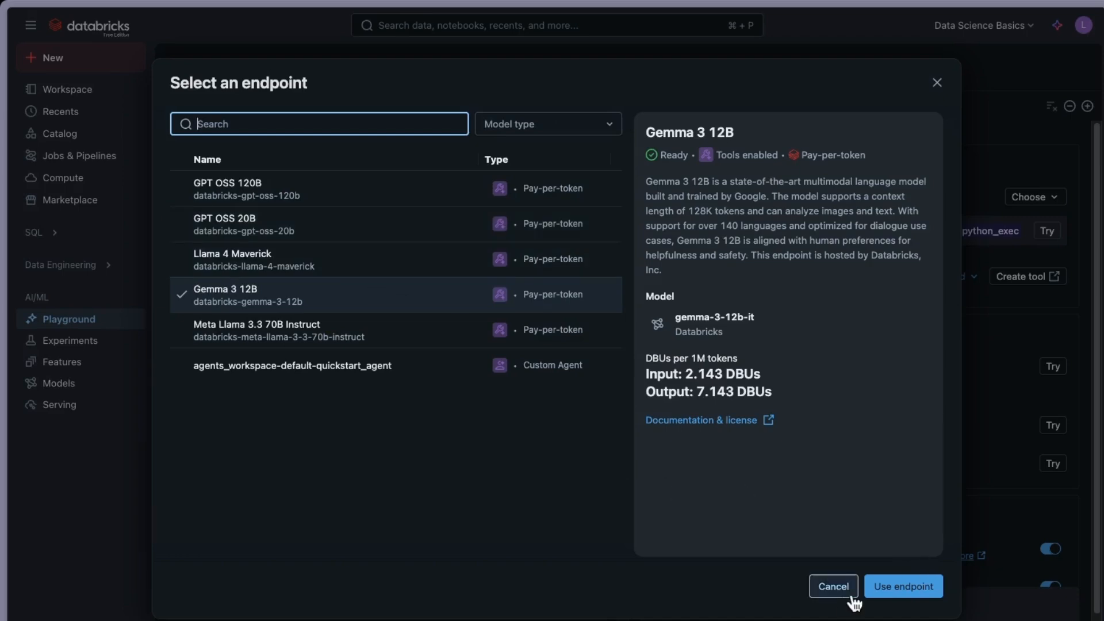
click(843, 599)
click(785, 109)
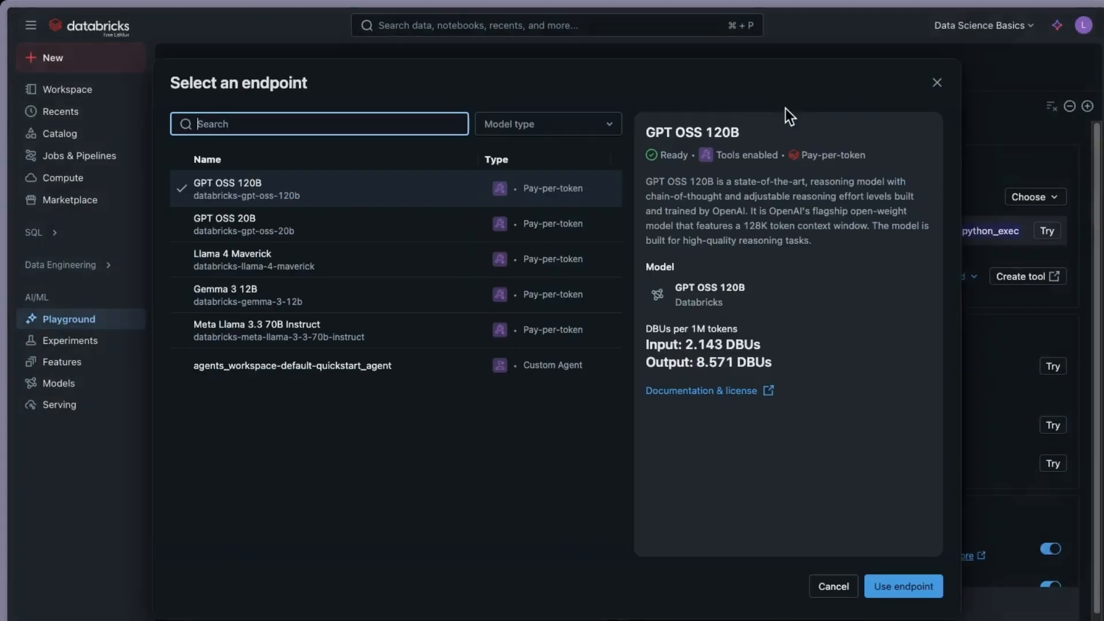
click(833, 586)
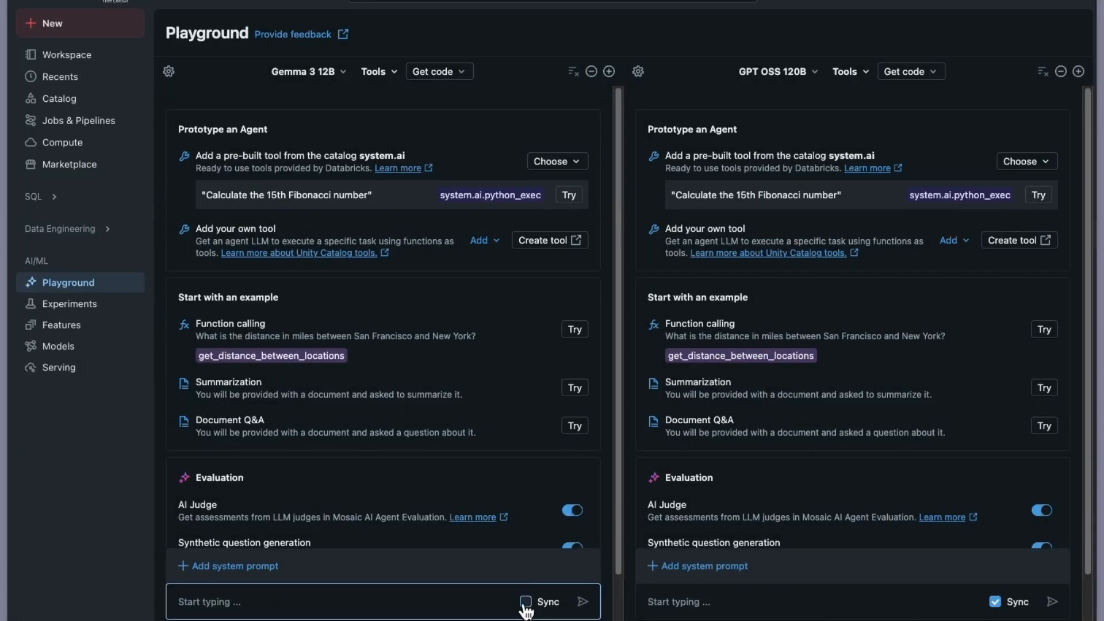
- Enable Sync and send "can you provide me python code to upload data in s3 bucket" to both models
click(525, 602)
text(can y)
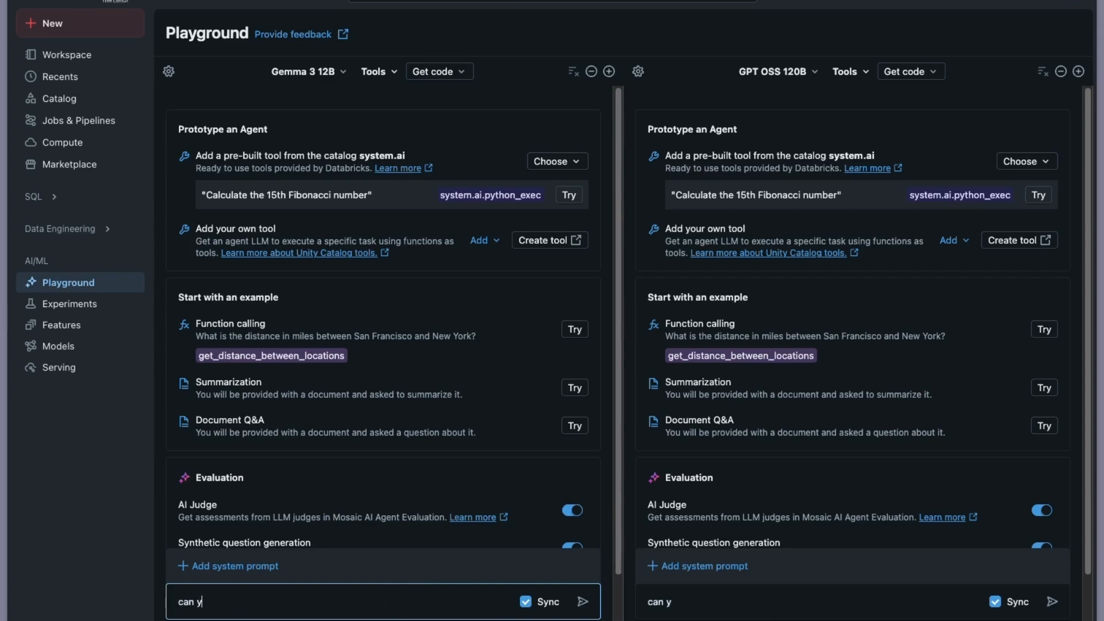
text(ou provide)
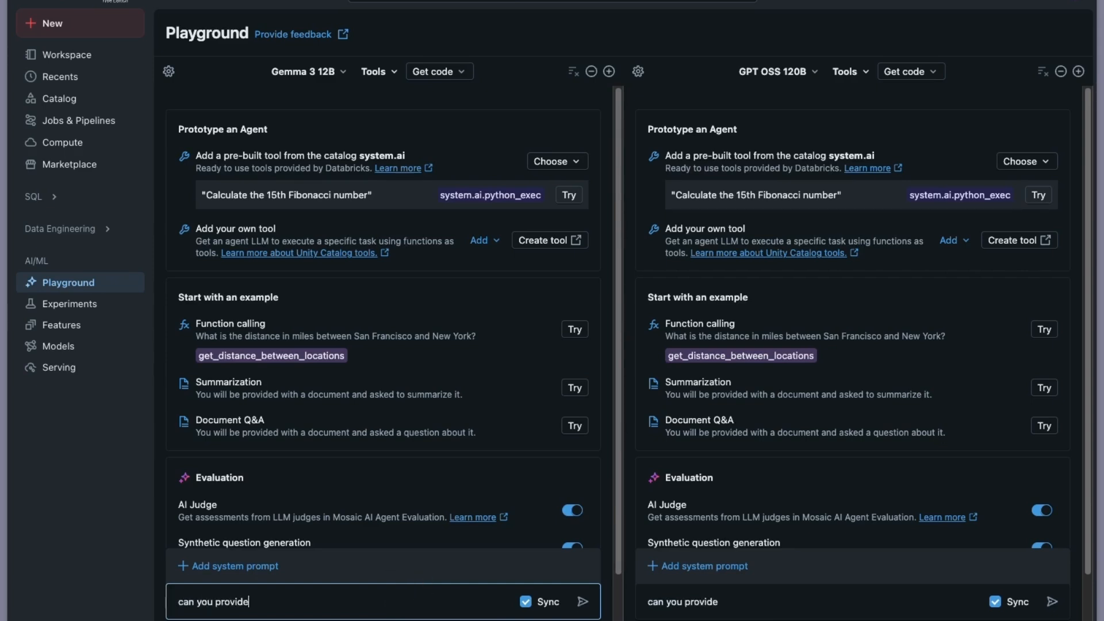
text( me python code to uplod)
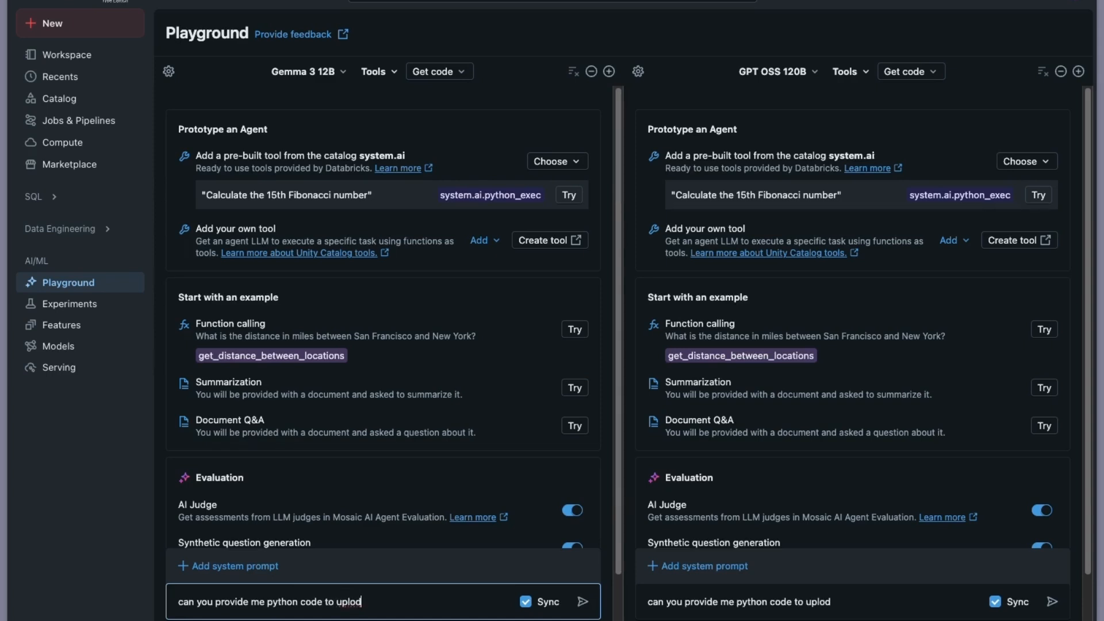
key(BackSpace)
text(ad data in s3 bucket)
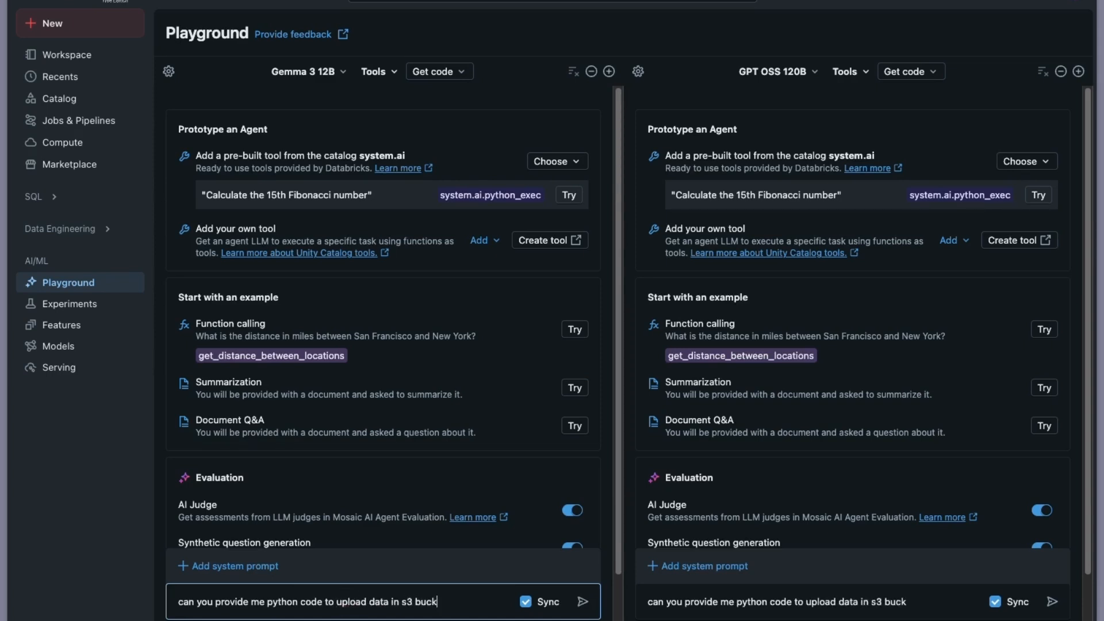
triple_click(291, 602)
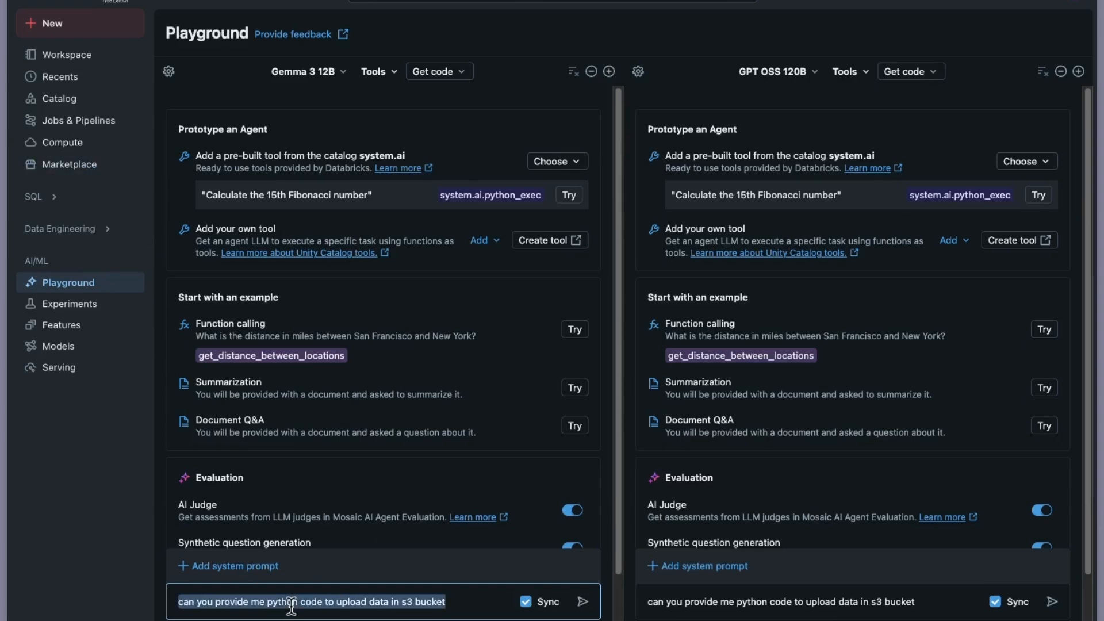
triple_click(718, 604)
click(937, 595)
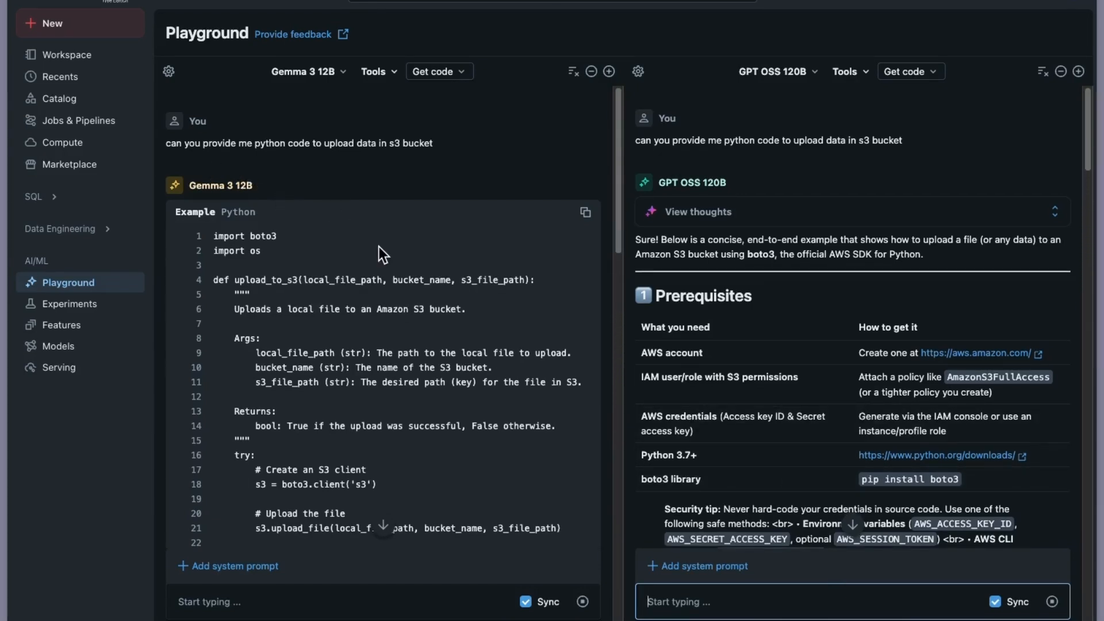
- Skim the S3 upload answers from Gemma 3 12B and GPT OSS 120B, including their code and setup instructions
scroll(380, 253, down, 15)
scroll(319, 396, down, 5)
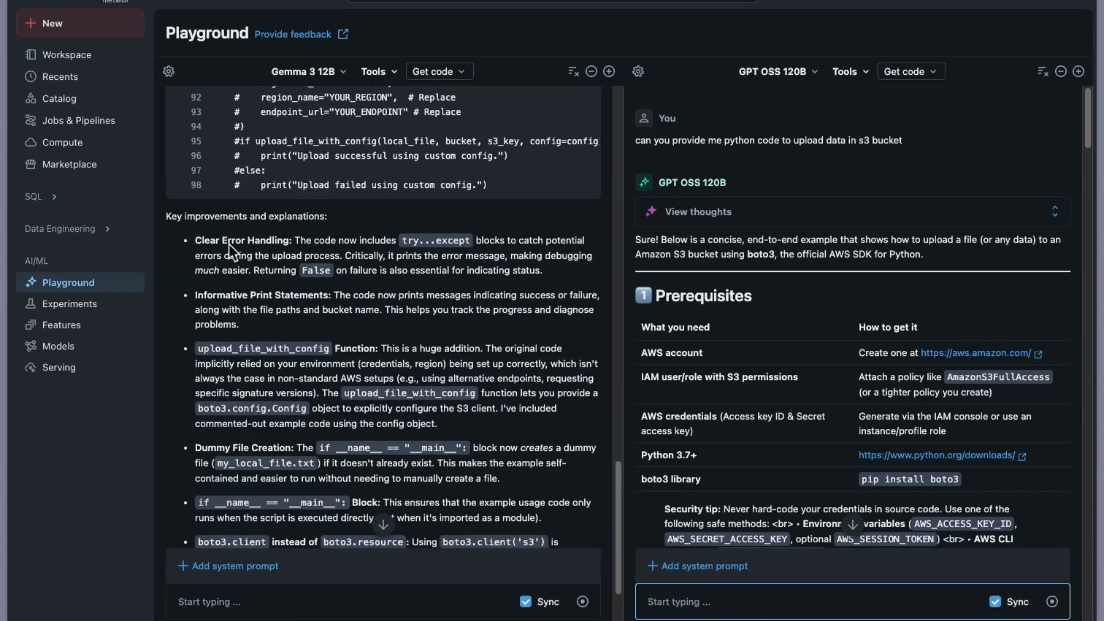
scroll(361, 161, up, 1)
scroll(281, 281, down, 5)
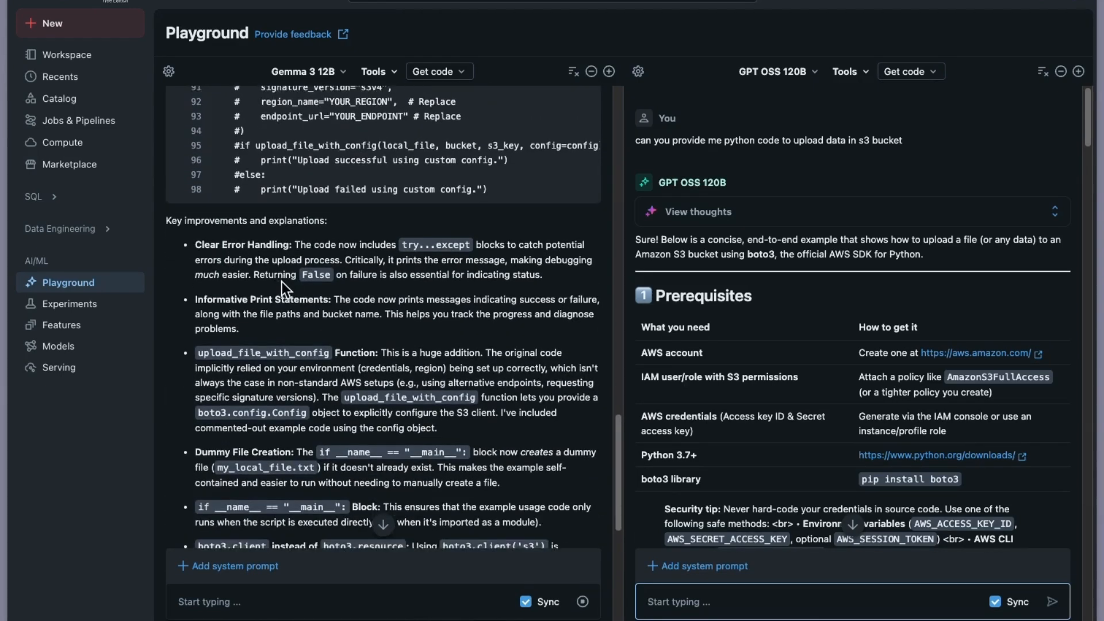
scroll(302, 477, down, 12)
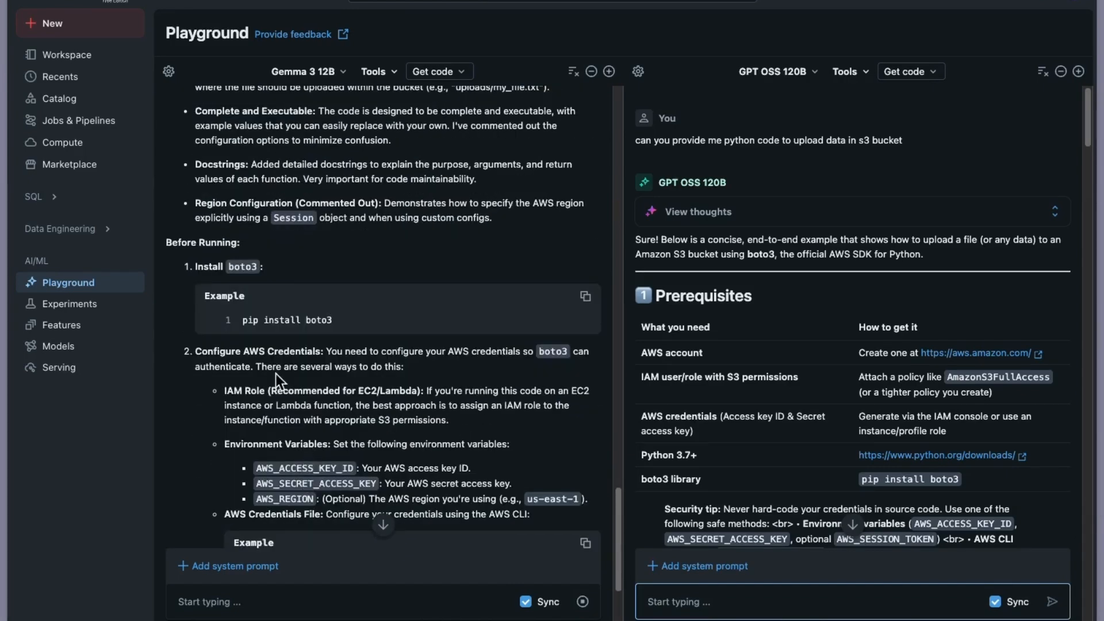
scroll(820, 402, down, 20)
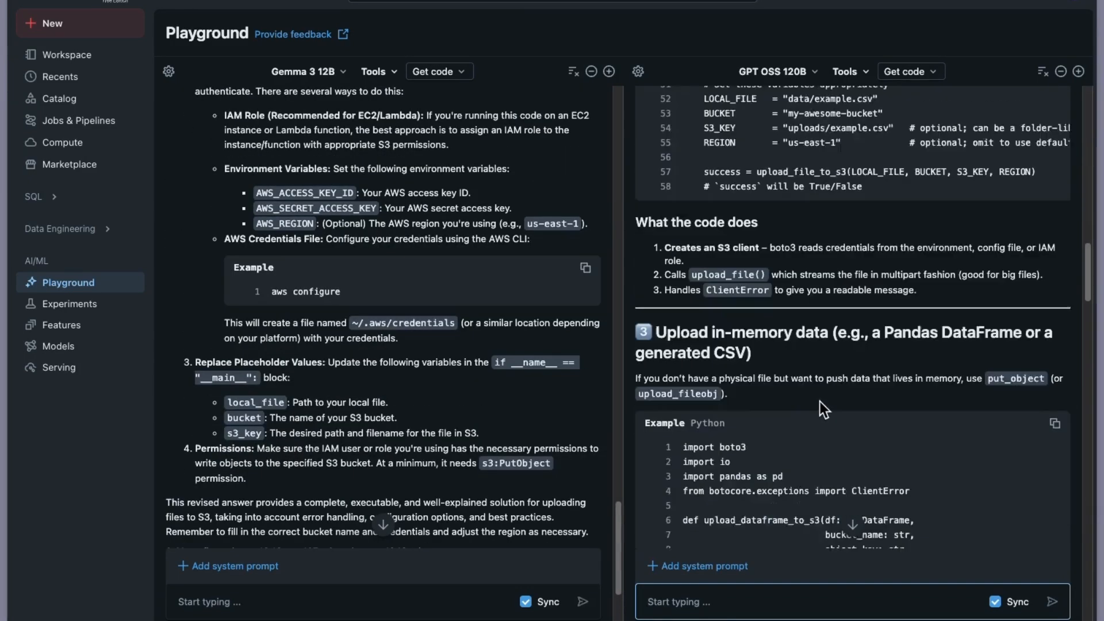
scroll(822, 397, down, 20)
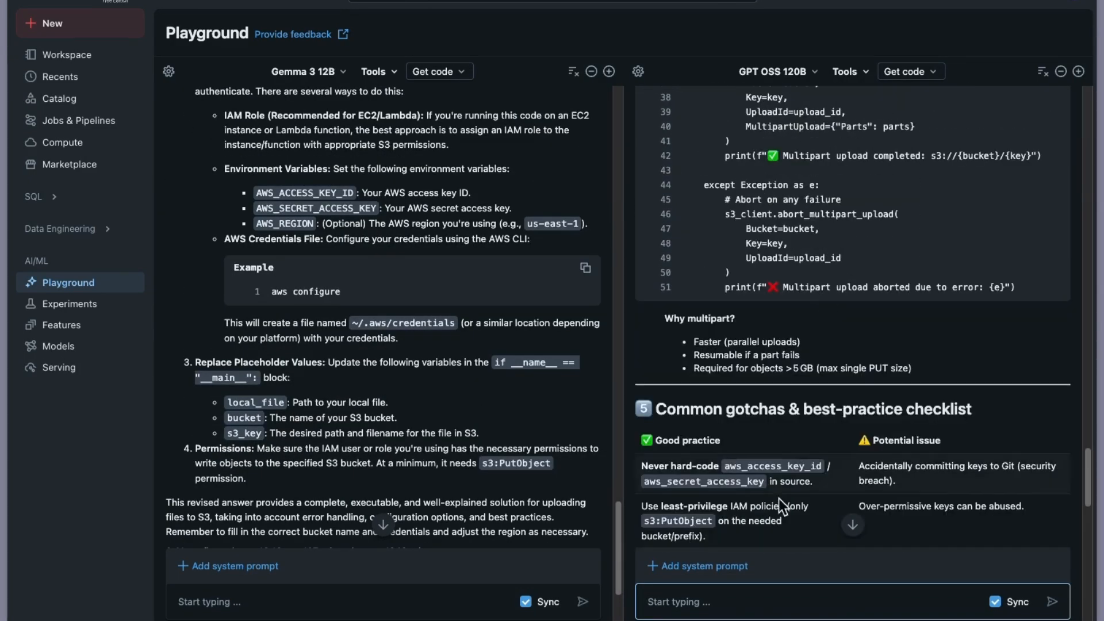
scroll(433, 447, down, 5)
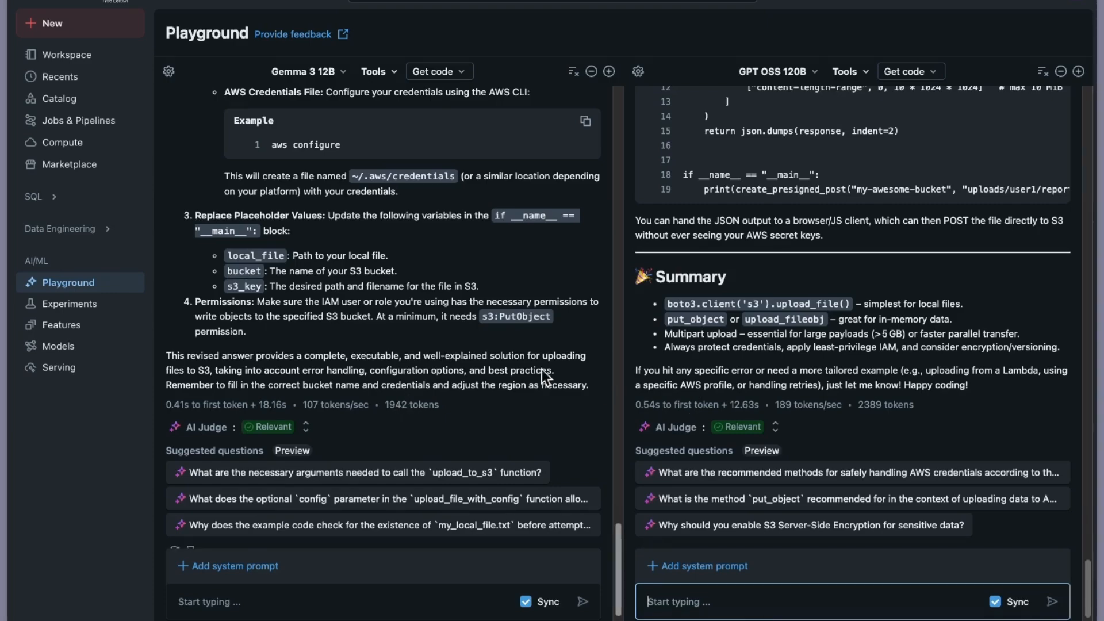
- Review Gemma 3 12B's answer from the upload code through the explanations, AWS credential setup, response metrics and AI Judge rating
scroll(486, 348, up, 10)
scroll(338, 286, up, 15)
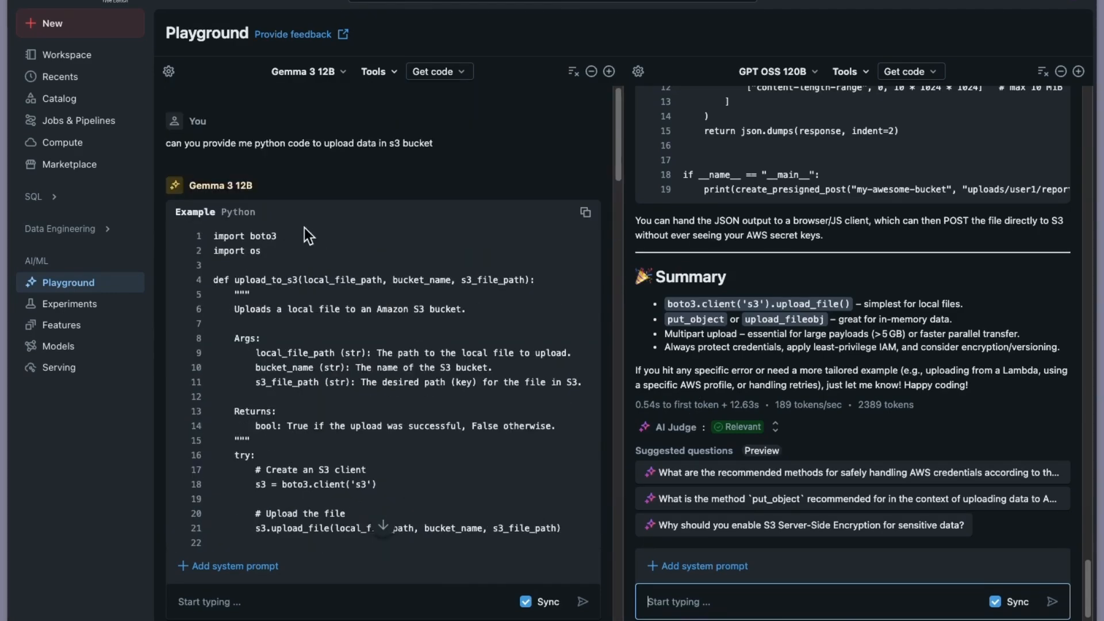
scroll(291, 337, down, 20)
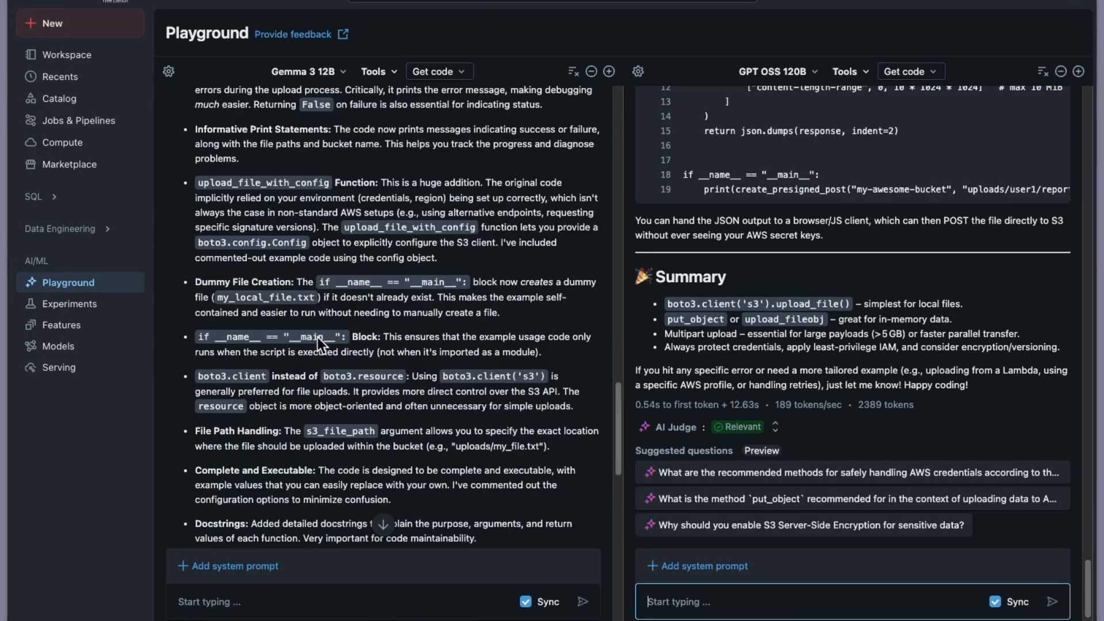
scroll(281, 375, down, 5)
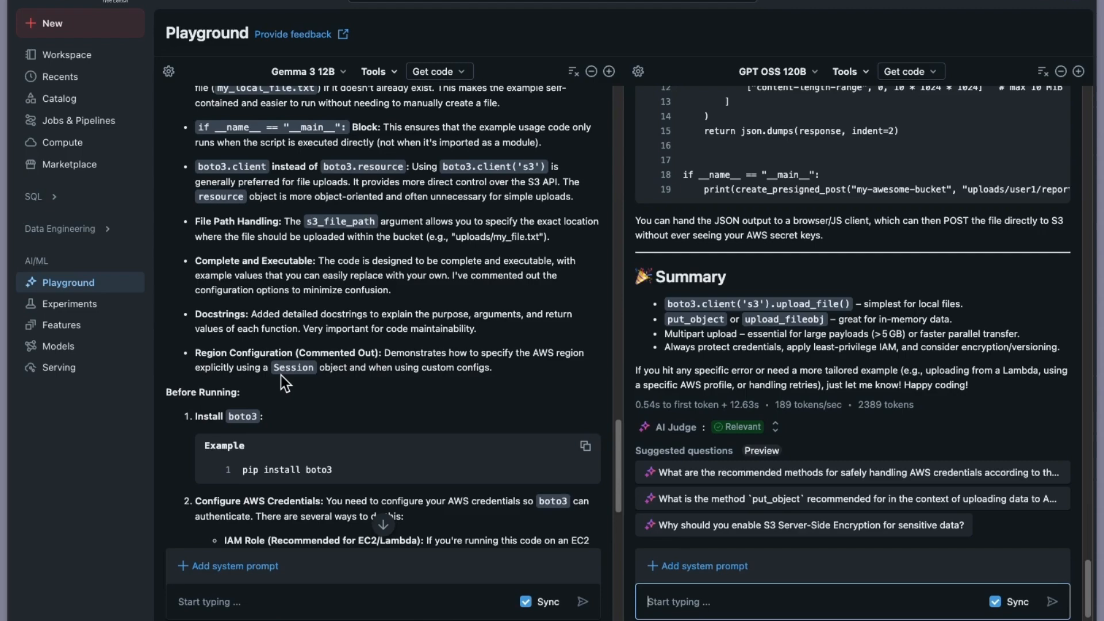
scroll(280, 391, down, 5)
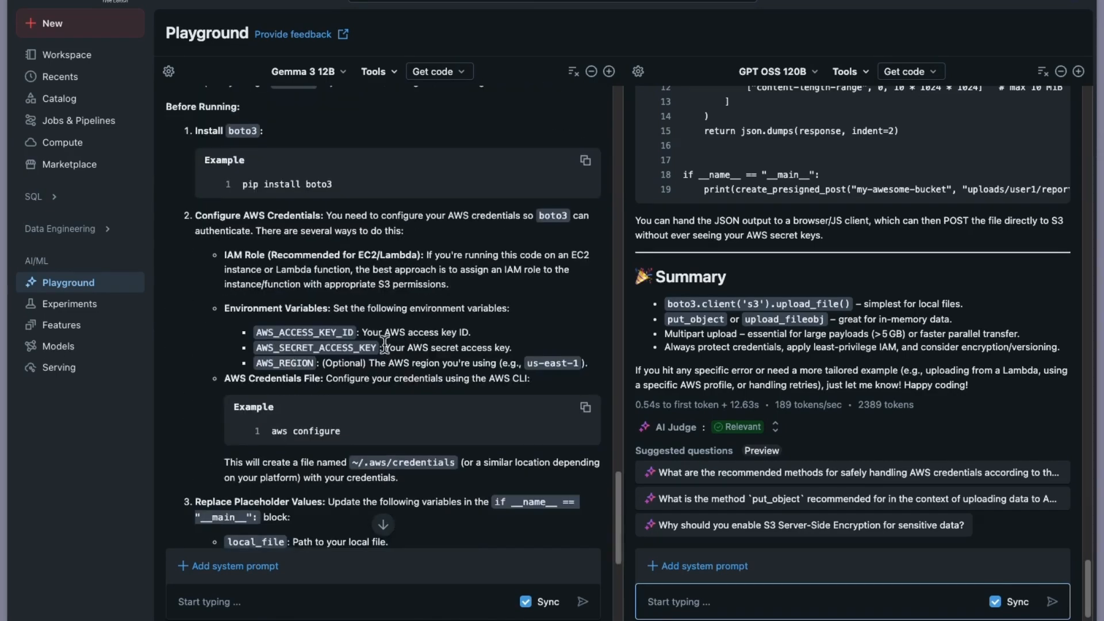
scroll(266, 434, down, 5)
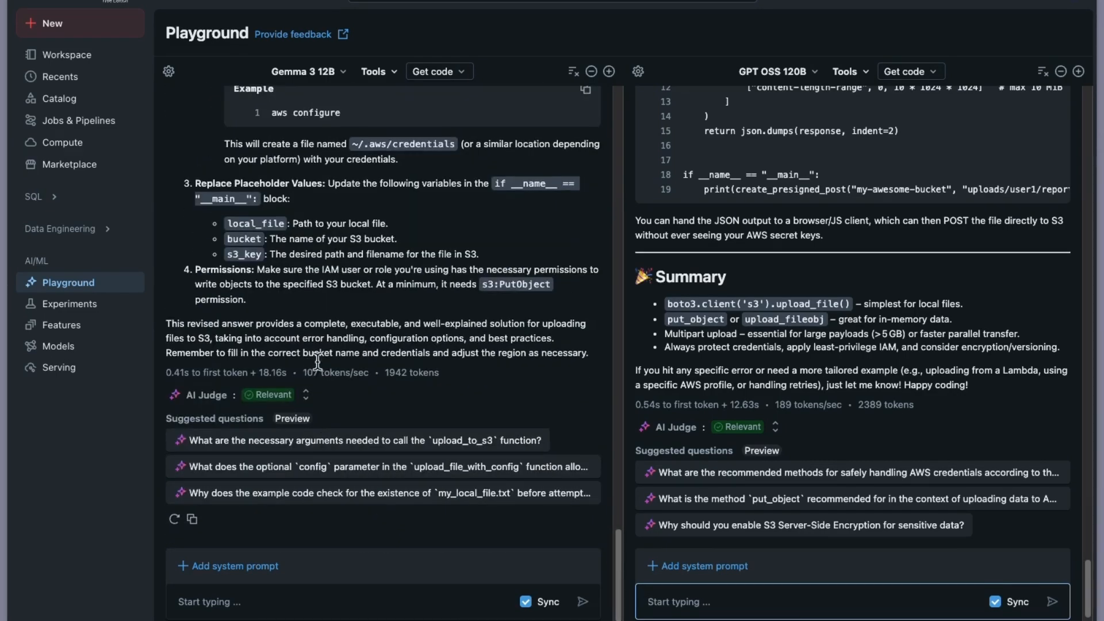
- Expand GPT OSS 120B's thoughts and read its reasoning, prerequisites table and boto3 installation command
scroll(838, 211, up, 6)
scroll(848, 270, up, 20)
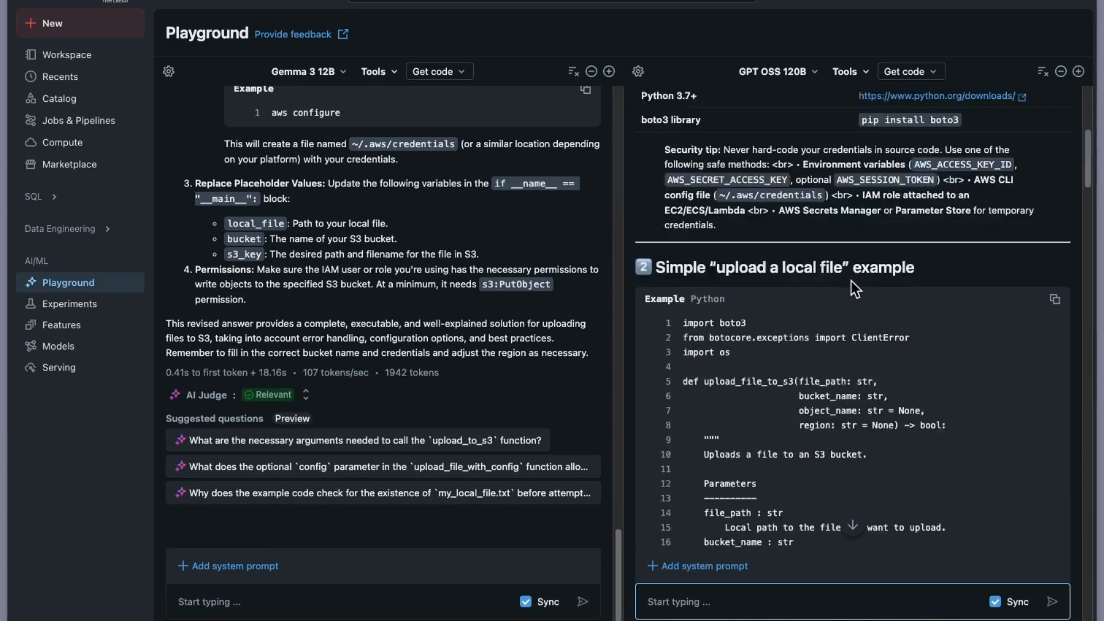
click(708, 214)
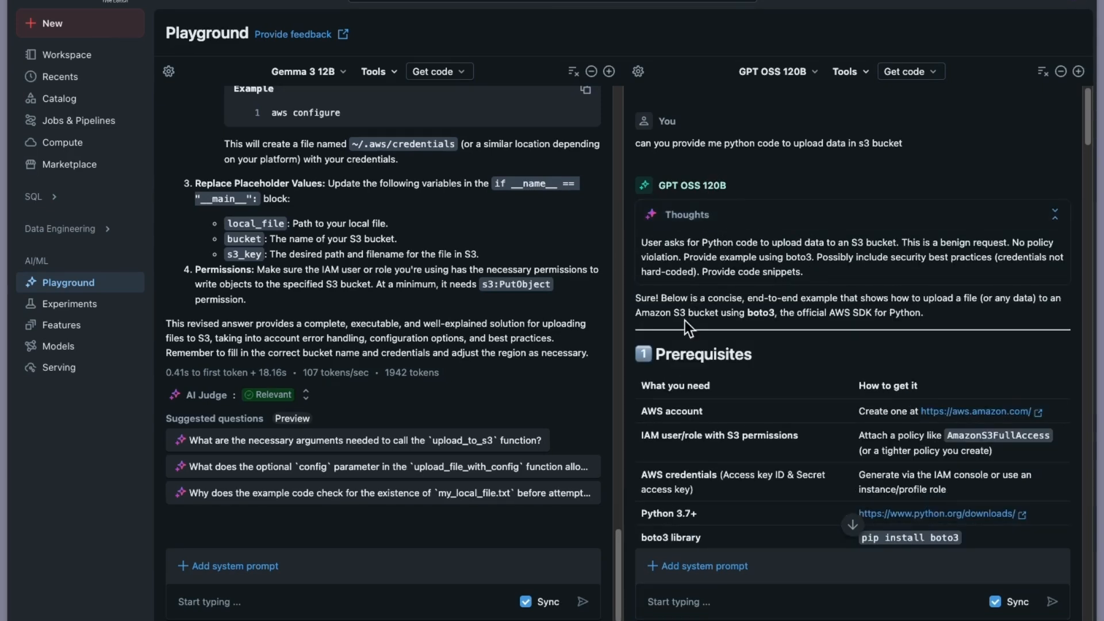
scroll(684, 321, down, 2)
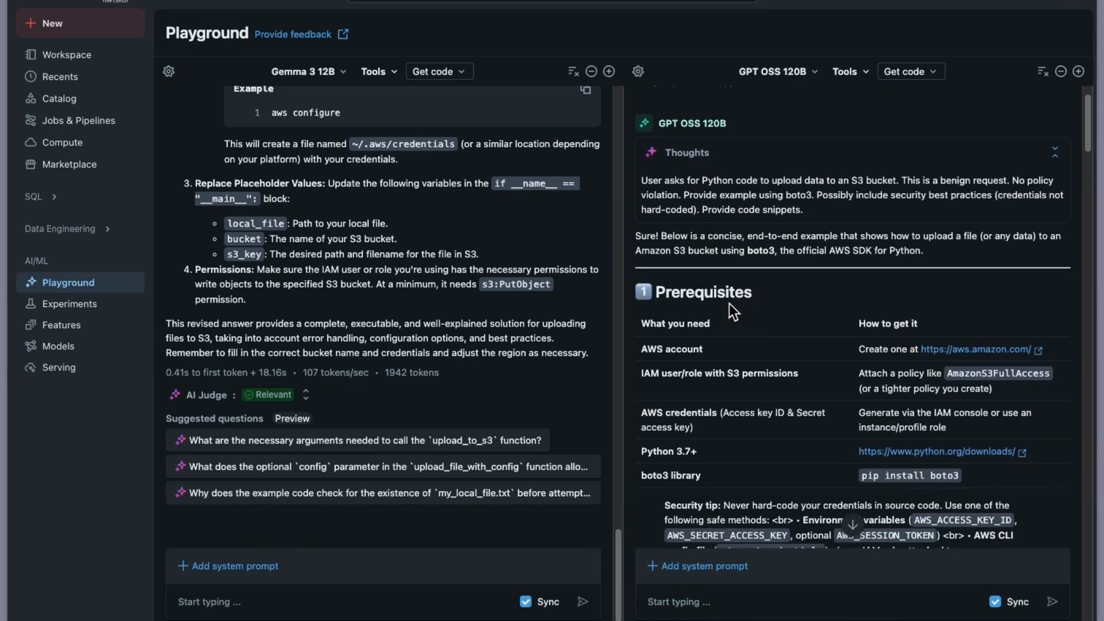
scroll(729, 304, down, 5)
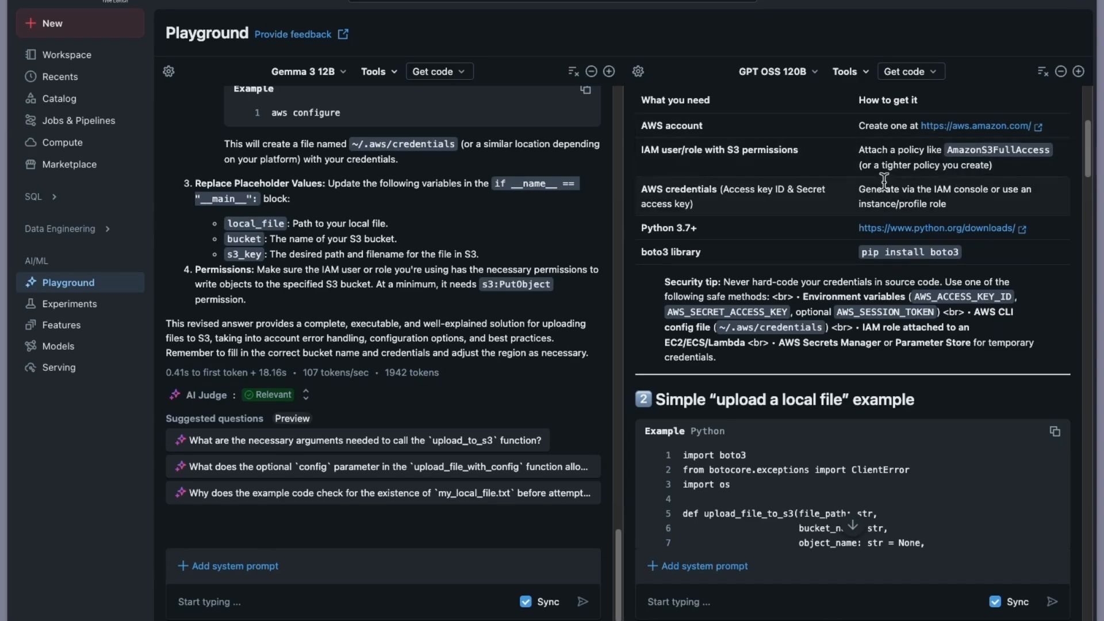
scroll(883, 241, down, 1)
double_click(883, 241)
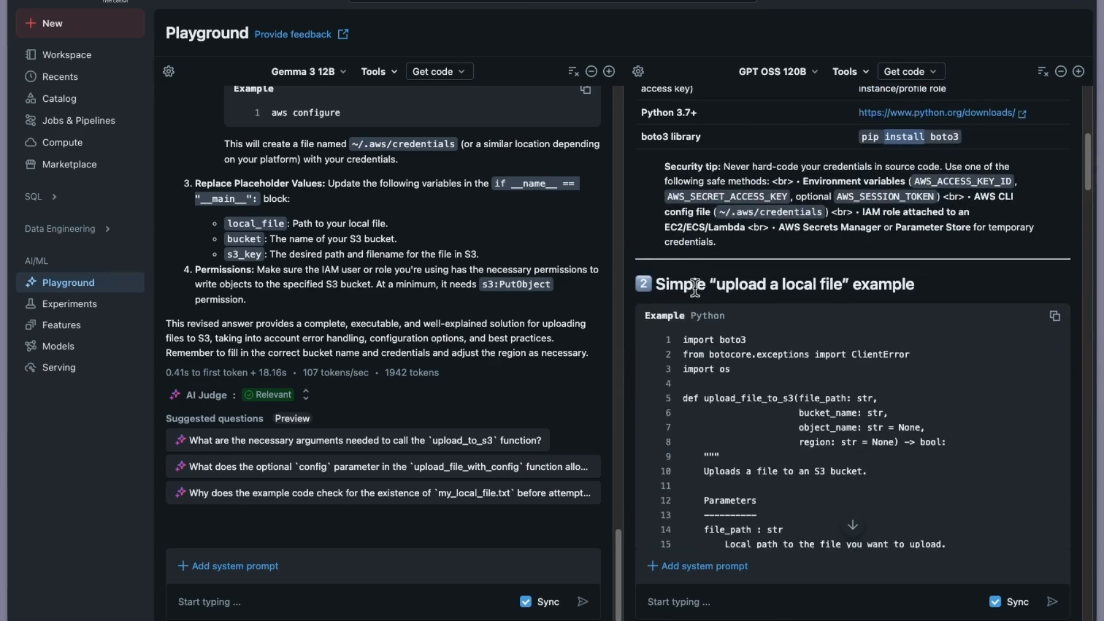
- Read GPT OSS 120B's code examples for uploading a local file, in-memory data and very large files with multipart upload
scroll(799, 378, down, 5)
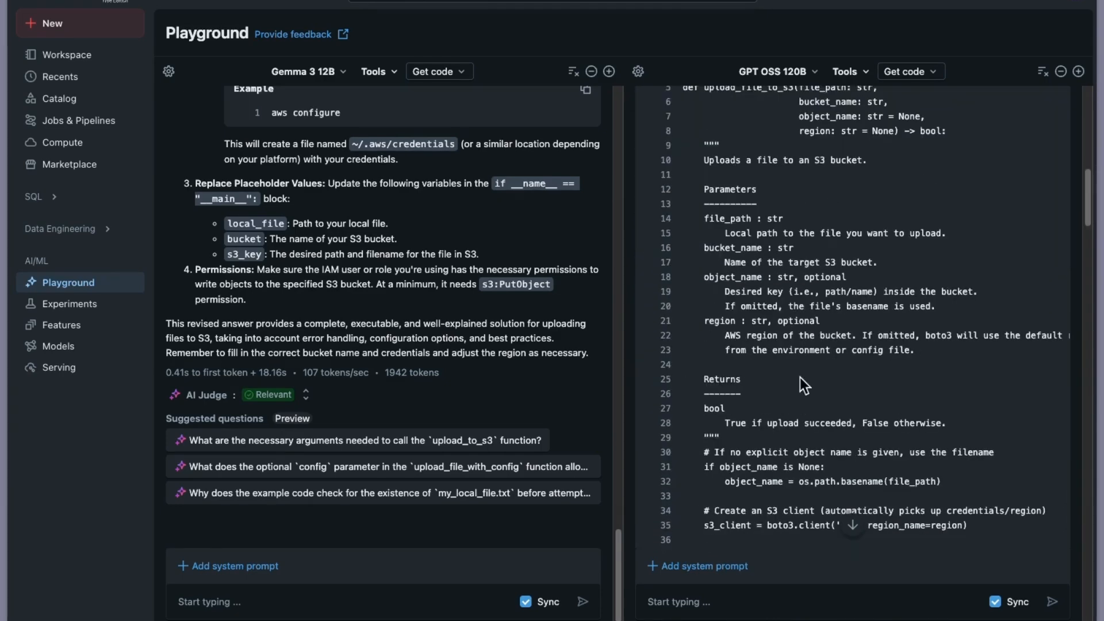
scroll(800, 377, down, 8)
scroll(812, 343, down, 4)
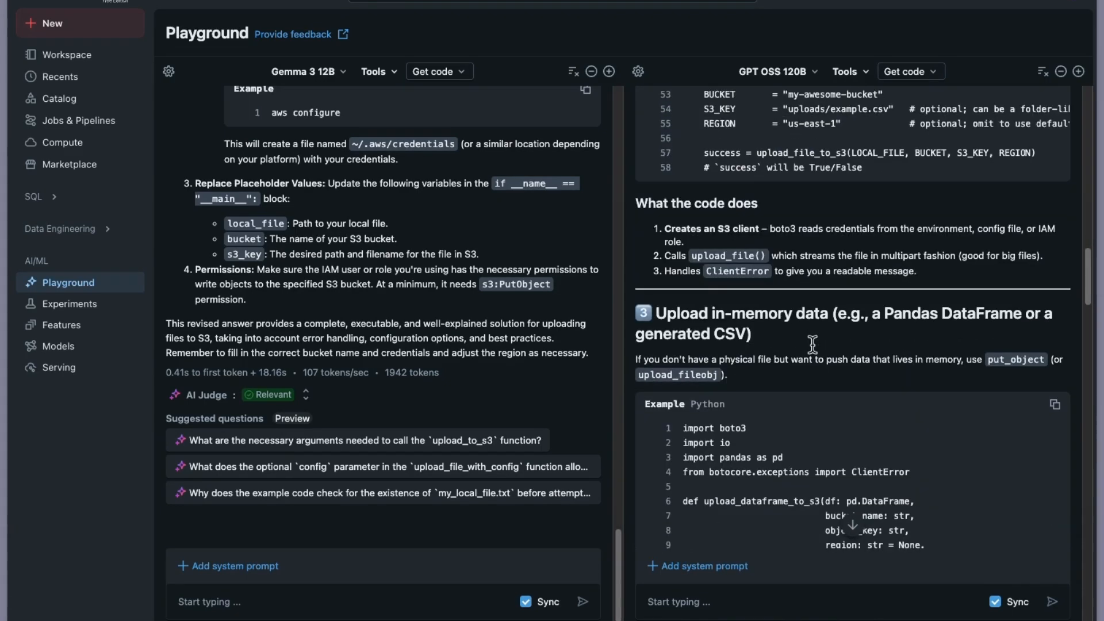
scroll(740, 310, down, 1)
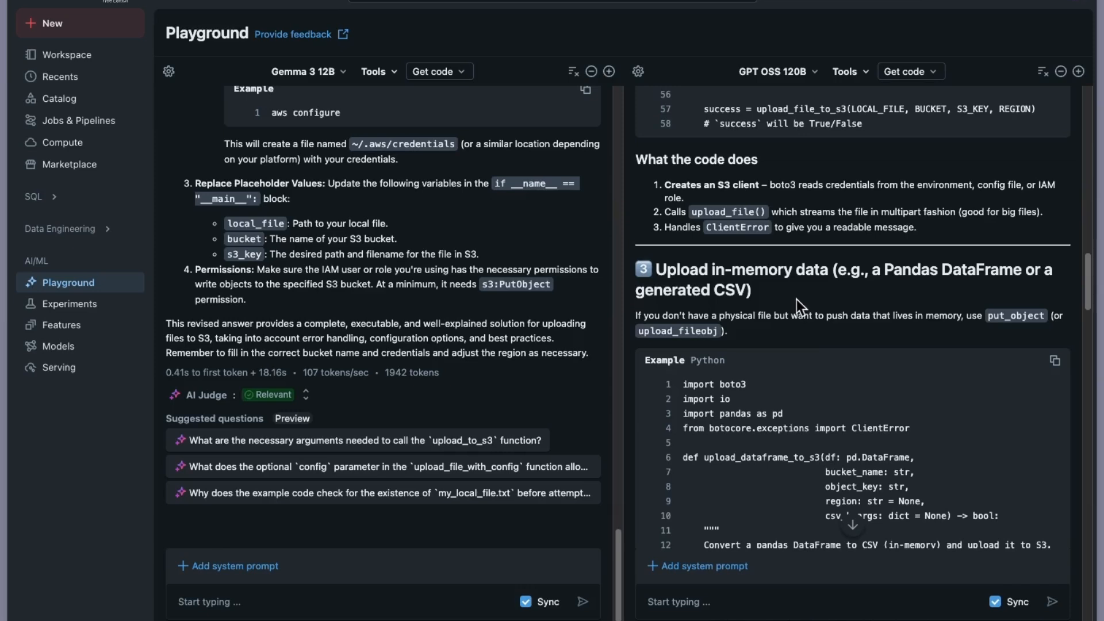
scroll(805, 332, down, 15)
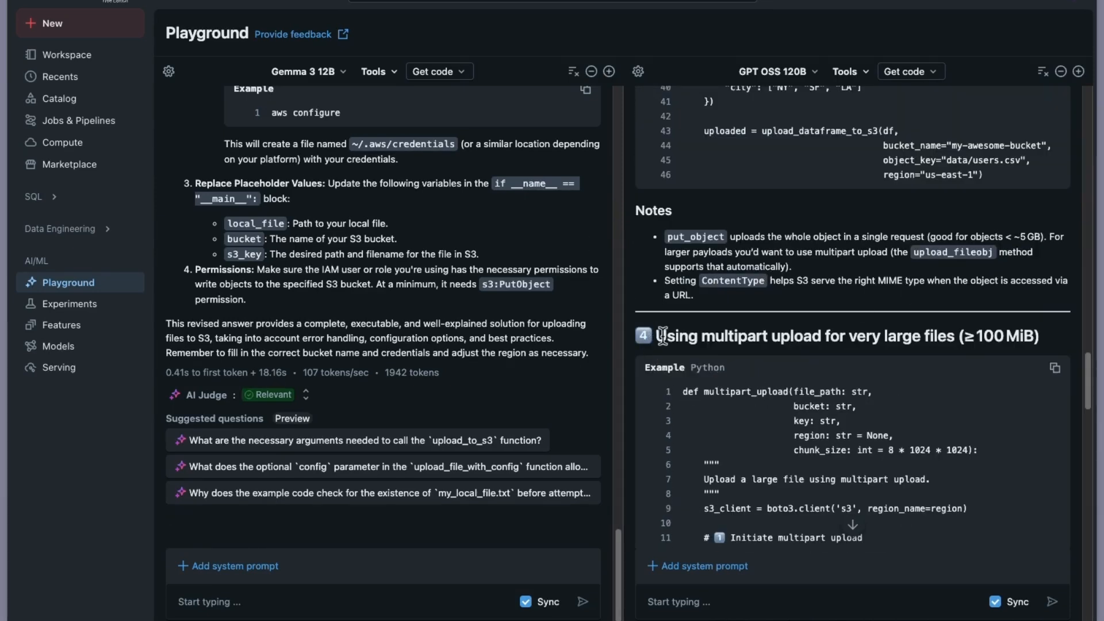
drag(663, 336, 879, 336)
scroll(845, 363, down, 3)
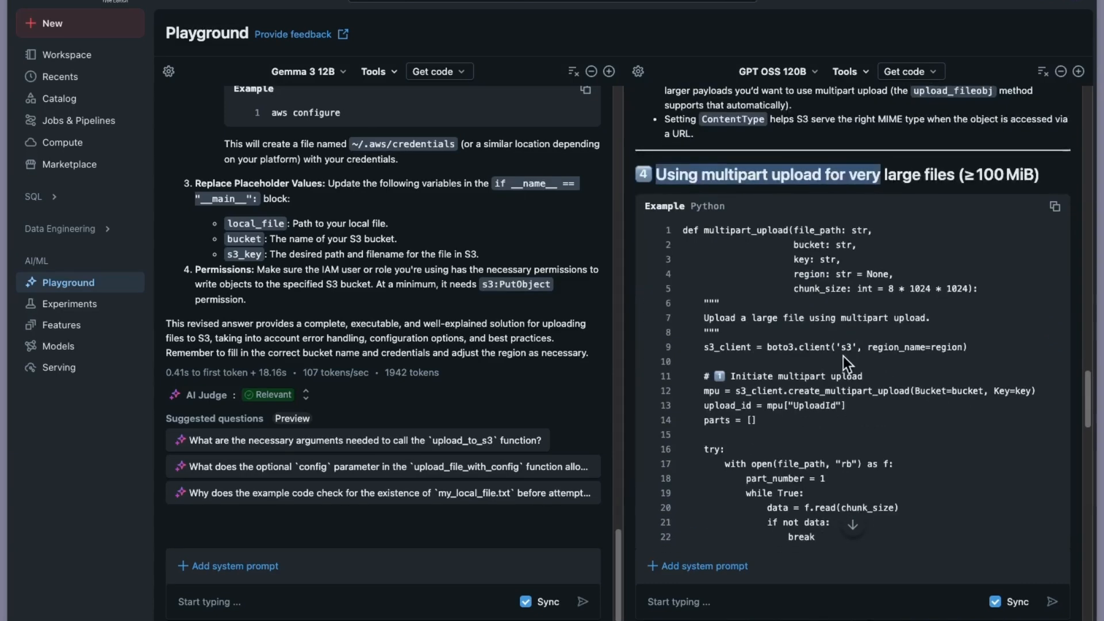
scroll(843, 356, down, 13)
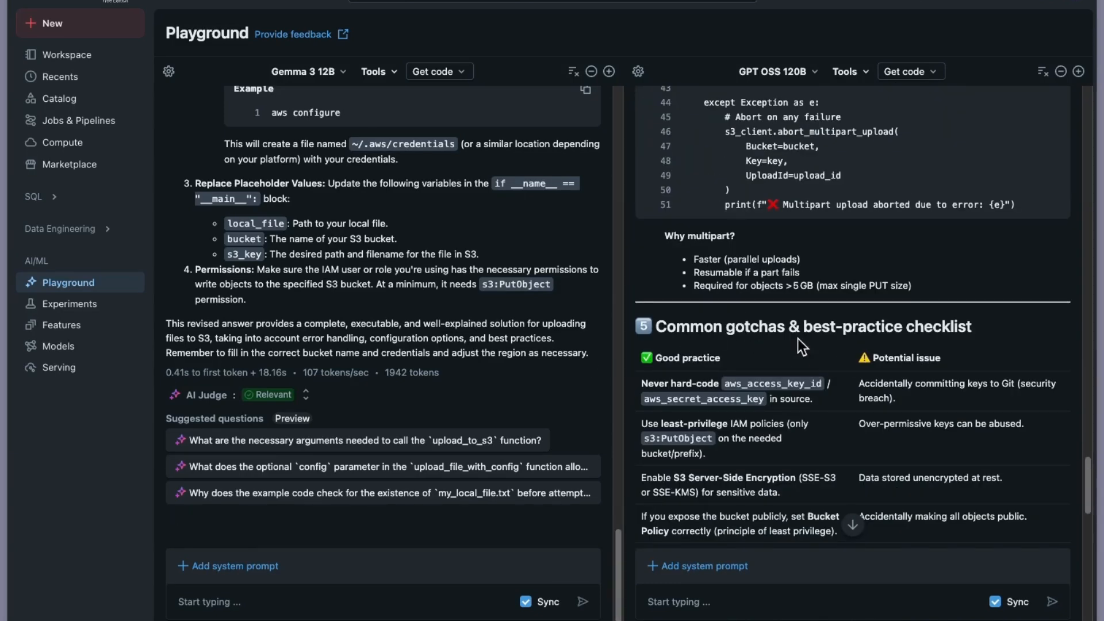
- Review GPT OSS 120B's best-practice checklist, pre-signed URL example, summary, response metrics and AI Judge rating
scroll(859, 361, down, 1)
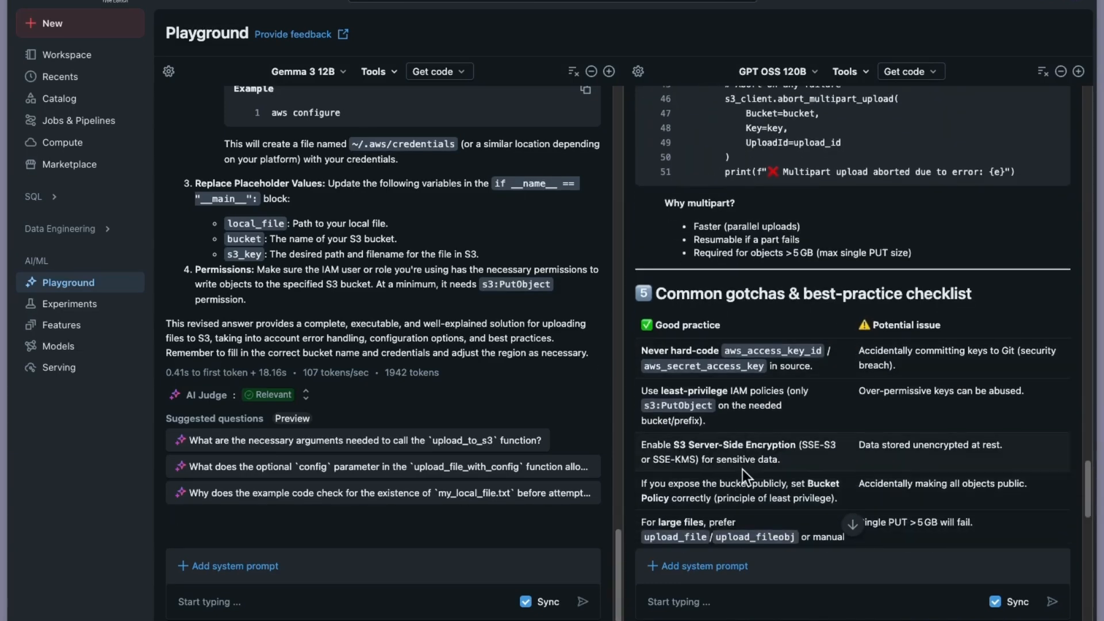
scroll(744, 467, down, 4)
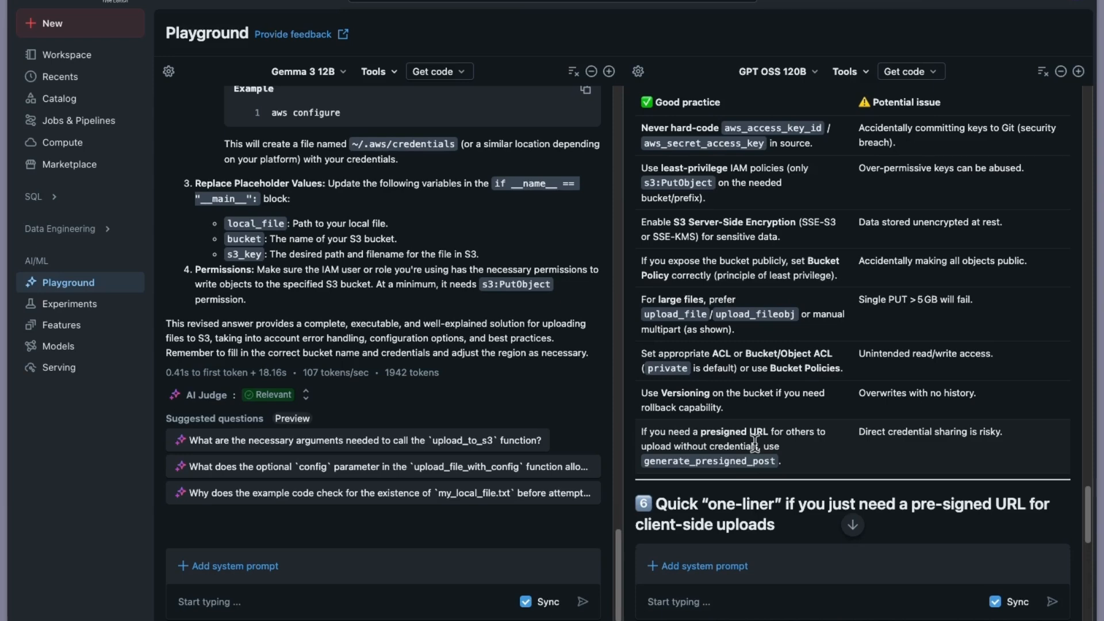
scroll(754, 443, down, 3)
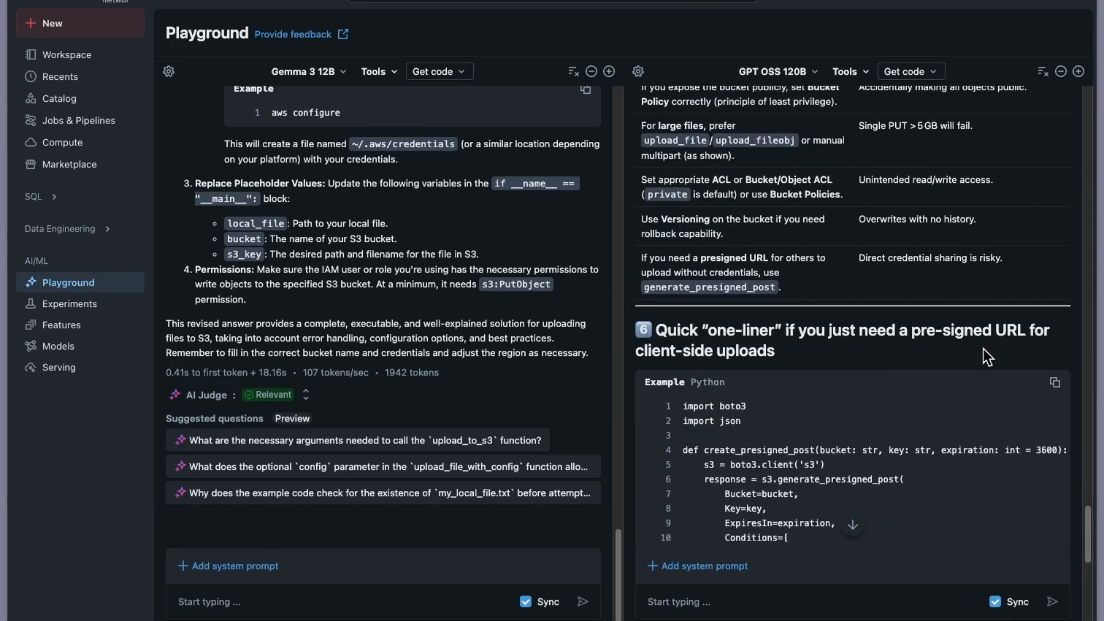
scroll(819, 347, down, 4)
scroll(748, 412, down, 4)
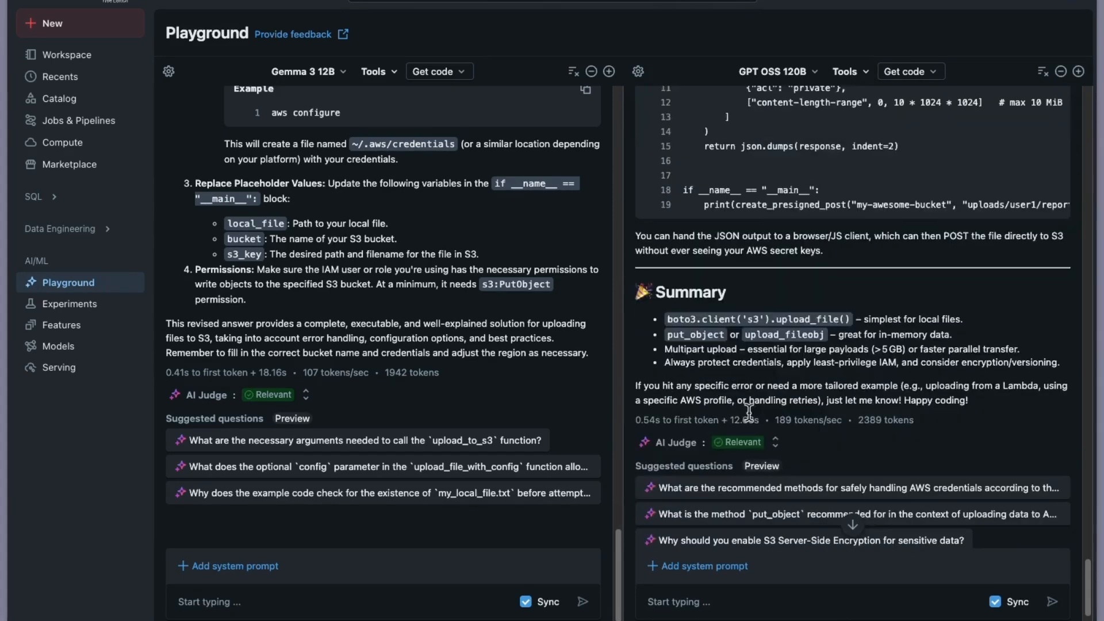
scroll(768, 383, down, 1)
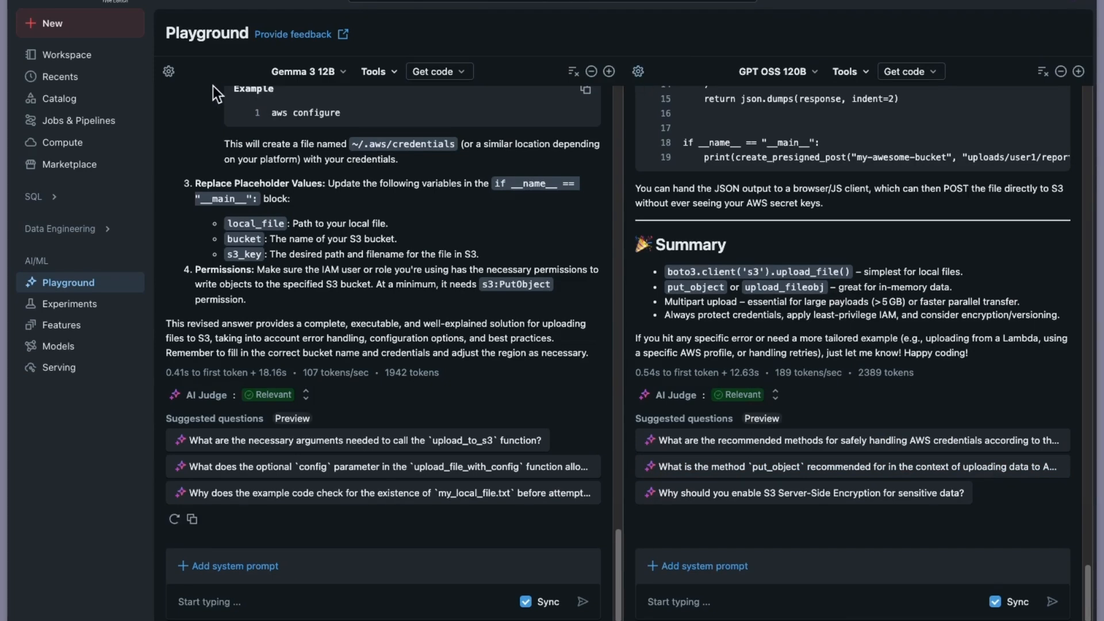
- Inspect GPT OSS 120B's generation parameters, close them, and go back to the beginning of both models' S3 upload answers
click(638, 71)
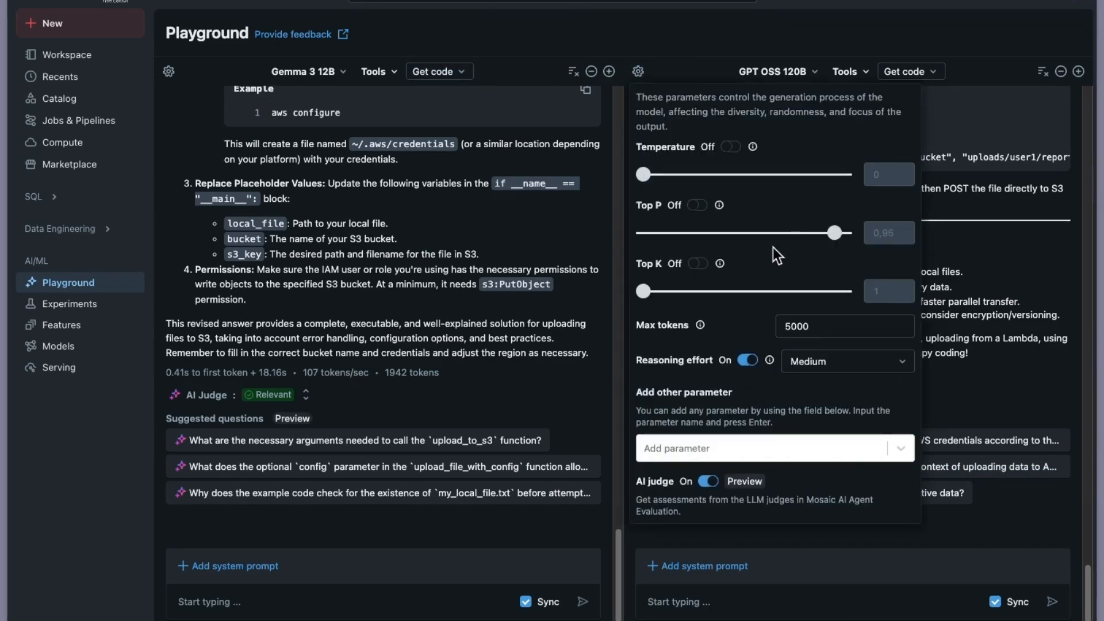
click(968, 218)
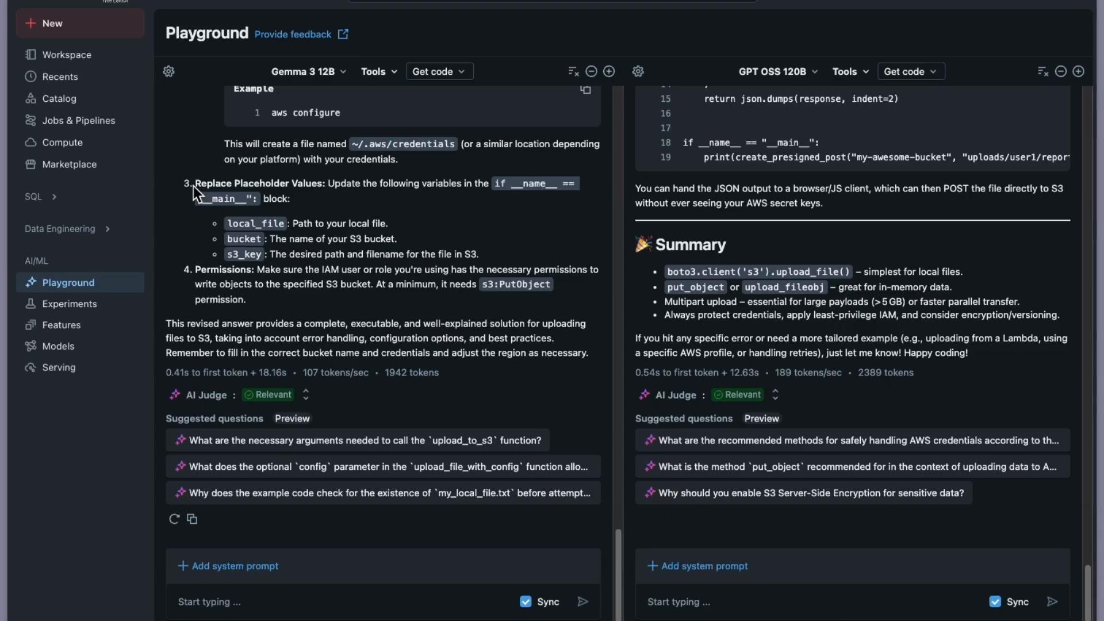
scroll(599, 356, up, 10)
scroll(632, 371, up, 10)
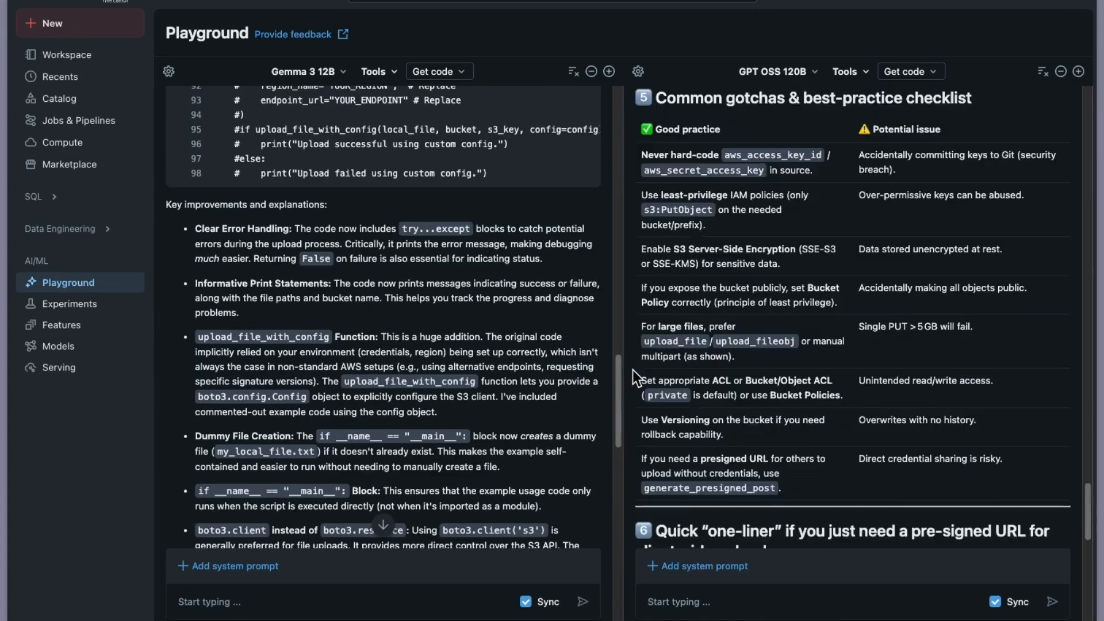
scroll(561, 399, up, 10)
scroll(809, 347, up, 15)
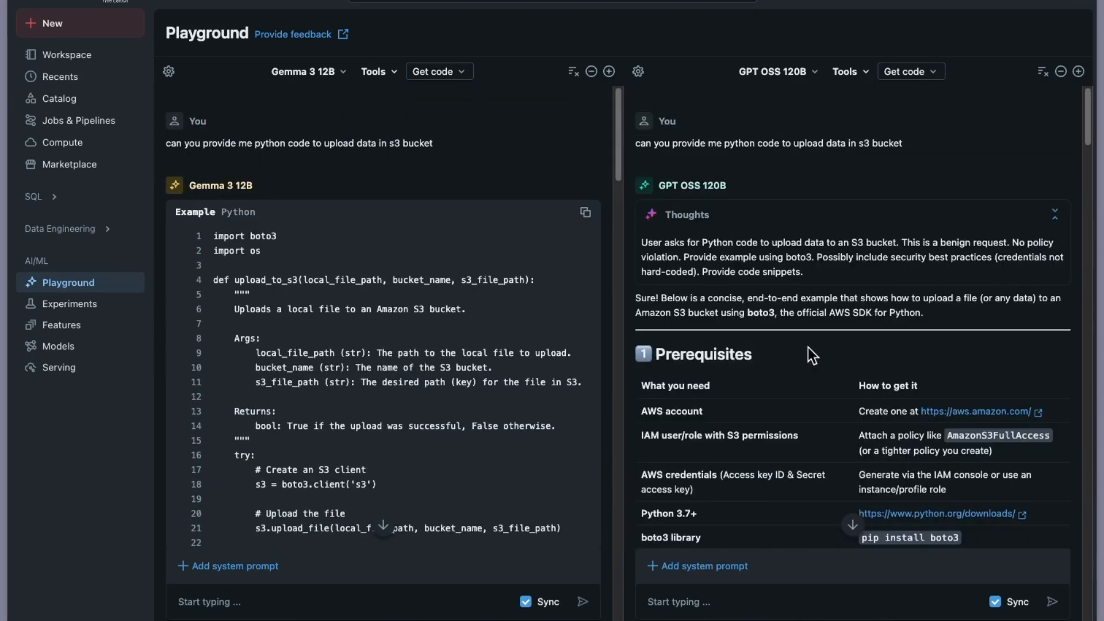